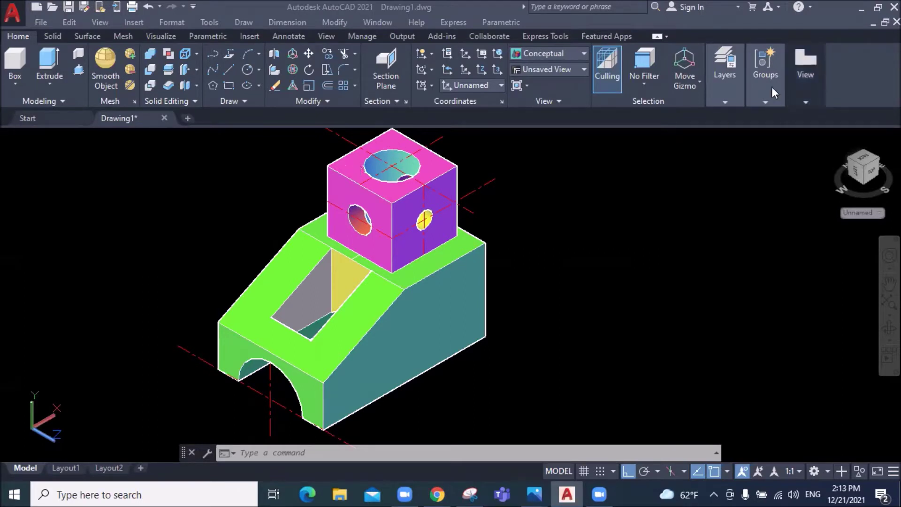
Make Dim the current layer in the Layer Properties Manager, then close the palette.
left_click(724, 101)
left_click(725, 135)
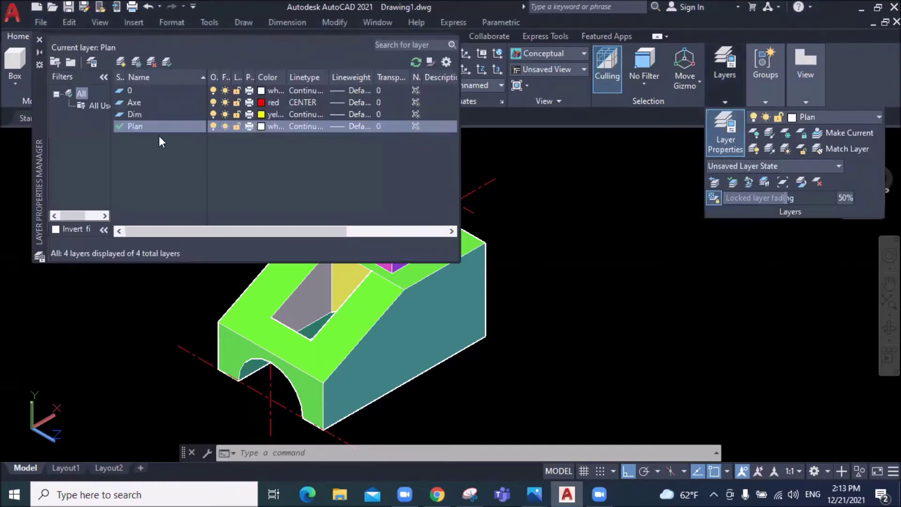
left_click(150, 121)
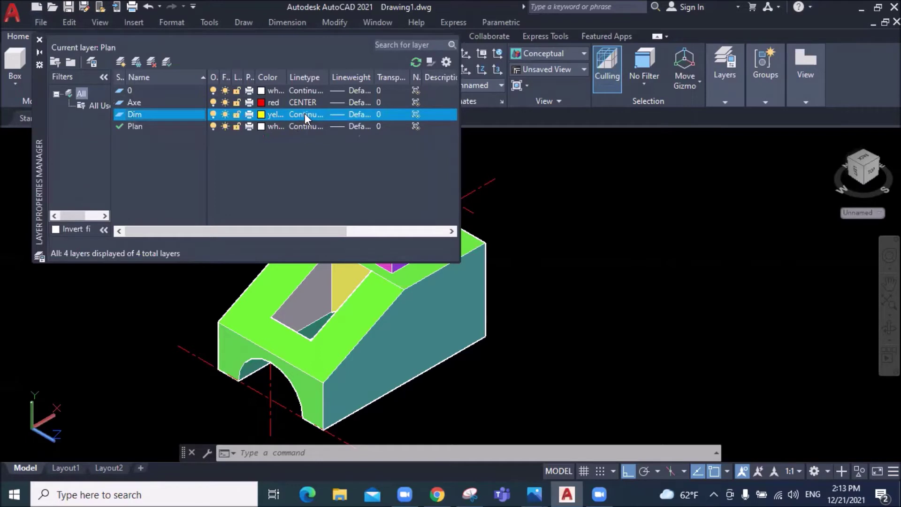
left_click(40, 40)
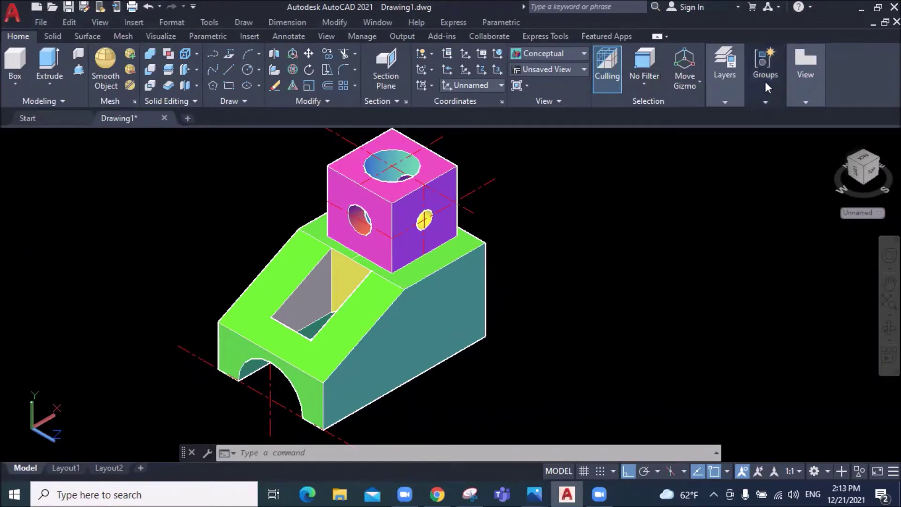
left_click(730, 81)
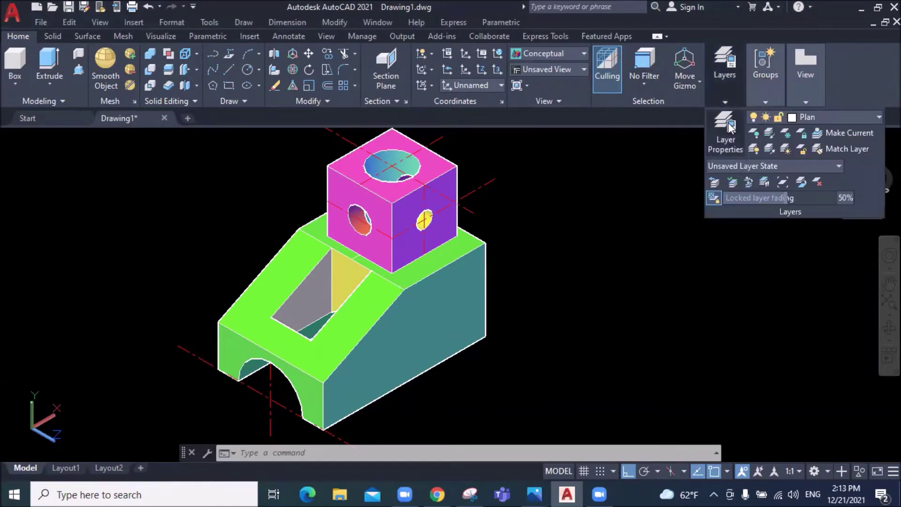
left_click(727, 122)
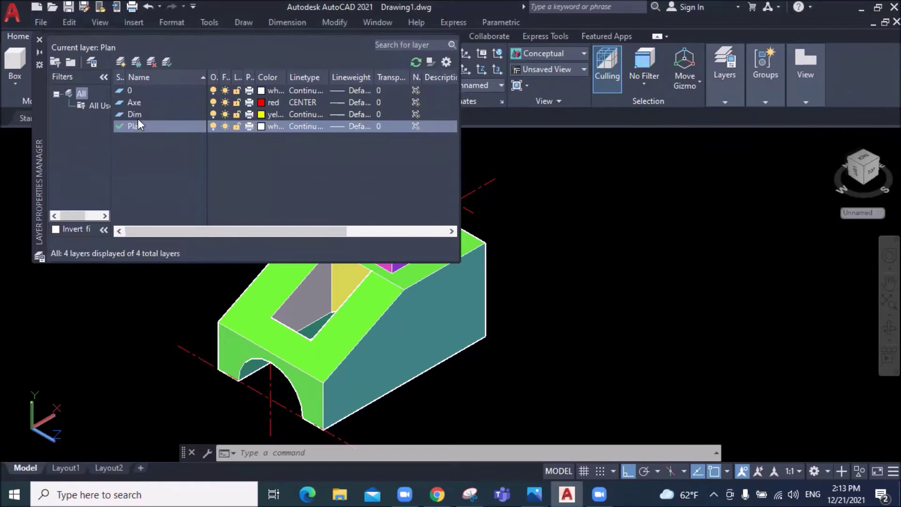
left_click(137, 113)
double_click(137, 114)
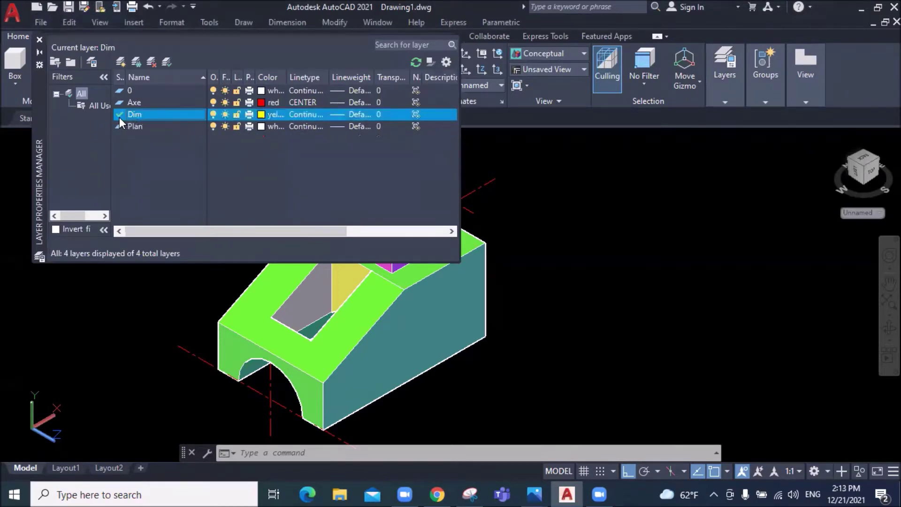
left_click(39, 40)
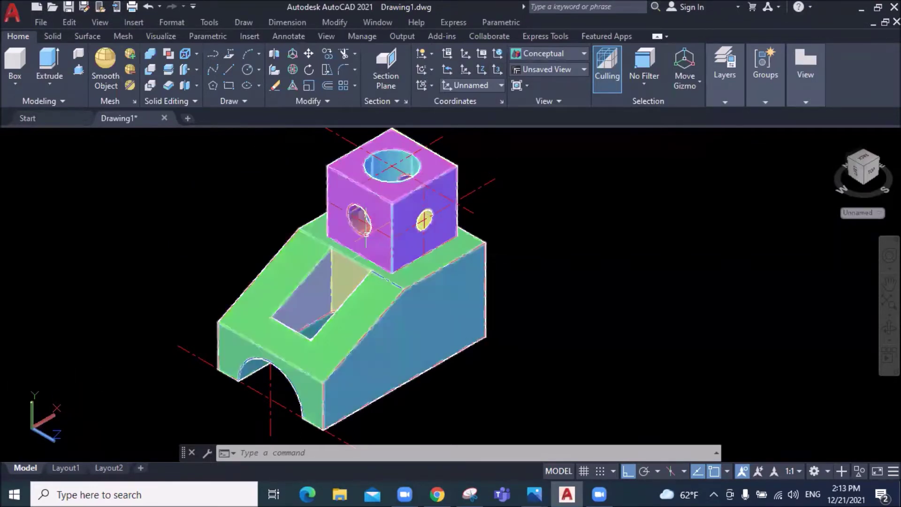
scroll(390, 202, "up", 2)
scroll(380, 159, "down", 3)
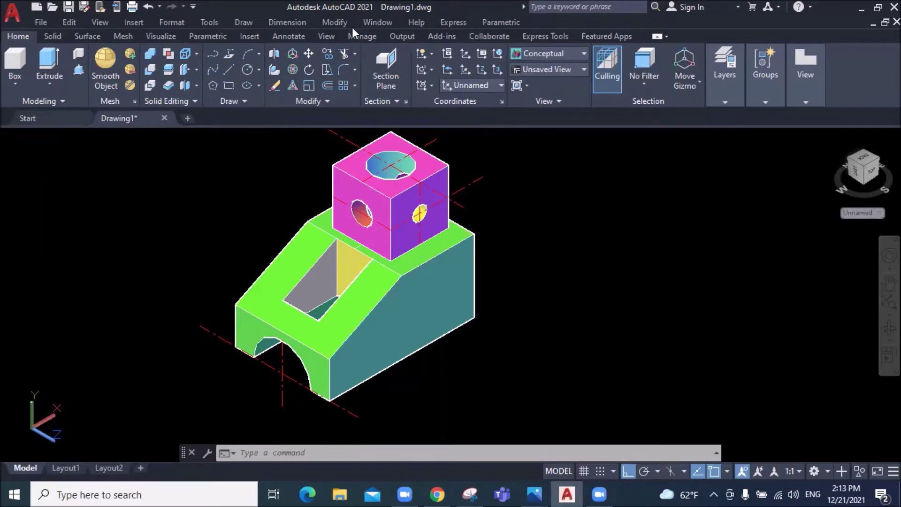
left_click(310, 25)
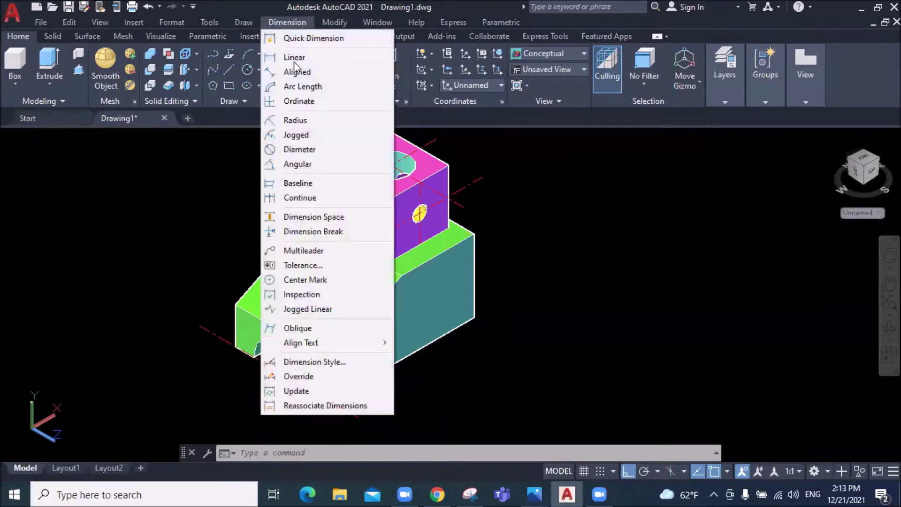
left_click(293, 61)
left_click(254, 353)
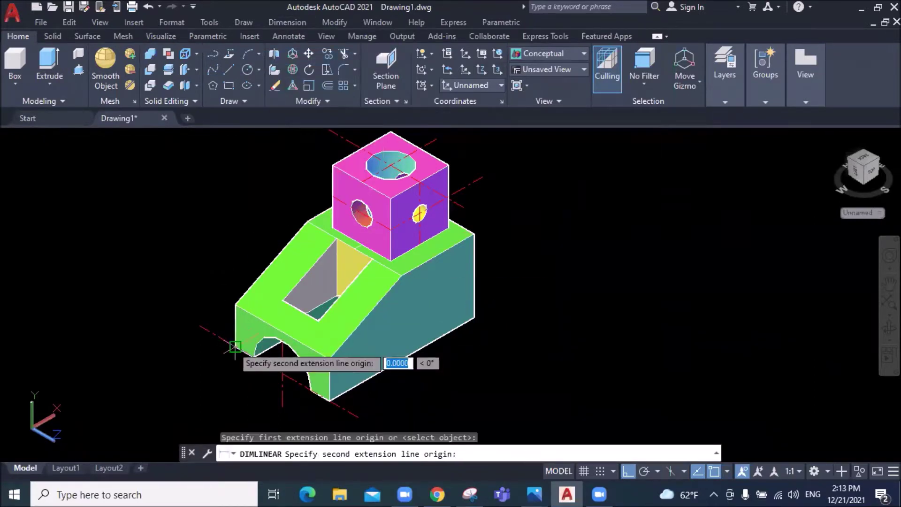
left_click(282, 374)
left_click(154, 298)
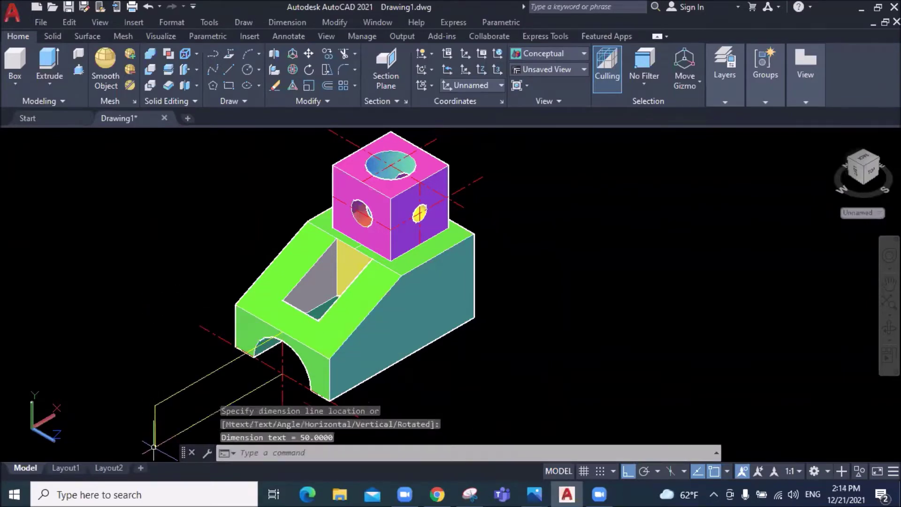
scroll(153, 445, "up", 3)
scroll(155, 444, "up", 3)
scroll(155, 445, "up", 3)
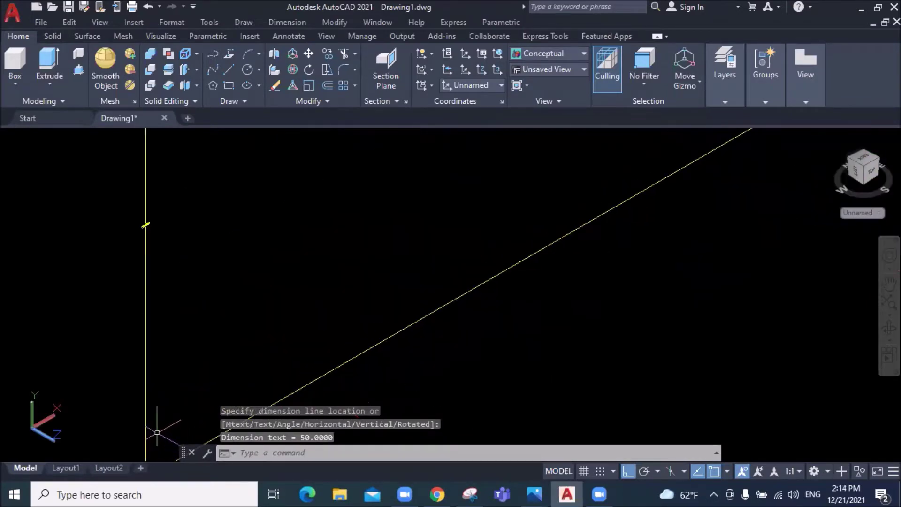
scroll(150, 261, "up", 3)
scroll(137, 191, "down", 10)
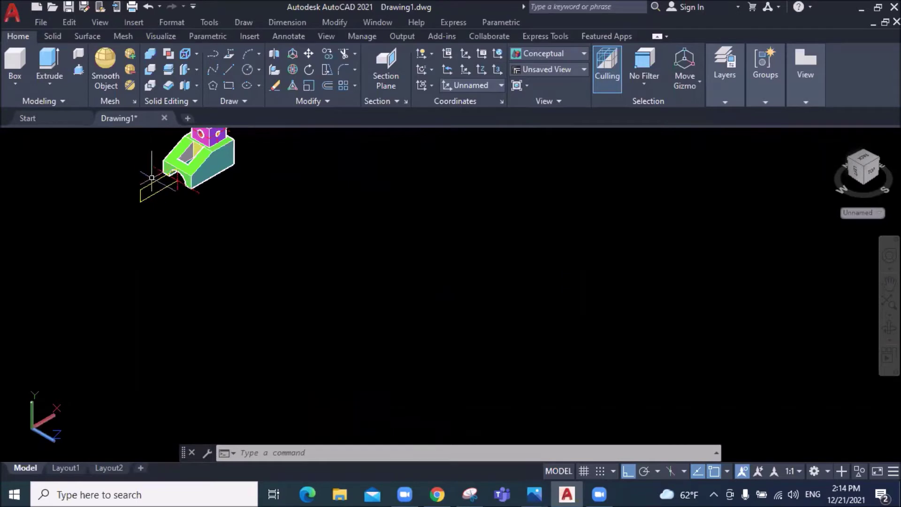
left_click(153, 179)
left_click(134, 216)
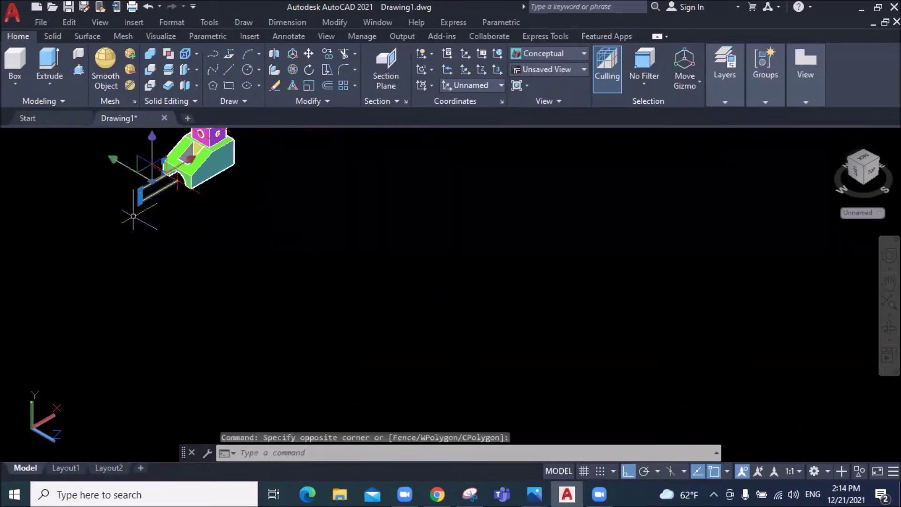
key("Delete")
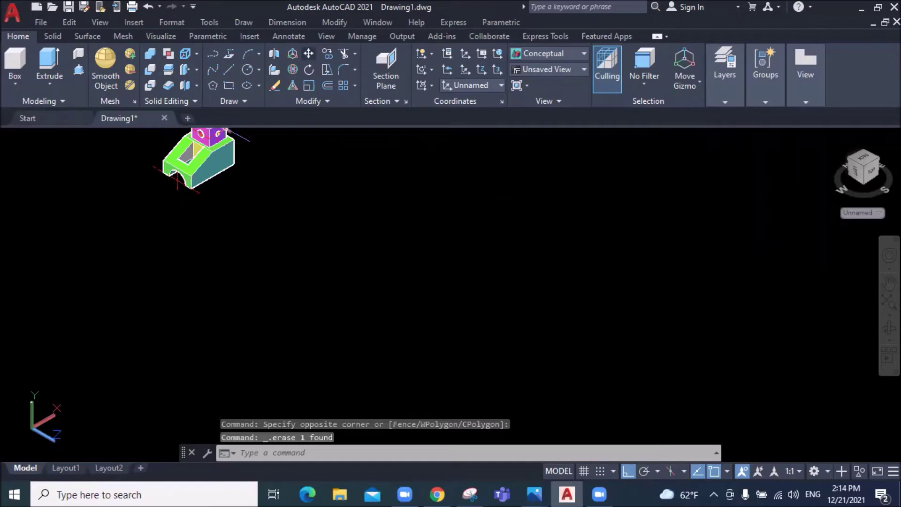
left_click(287, 22)
Give the Standard dimension style overall scale 1 and linear precision 0, then close the manager.
left_click(302, 361)
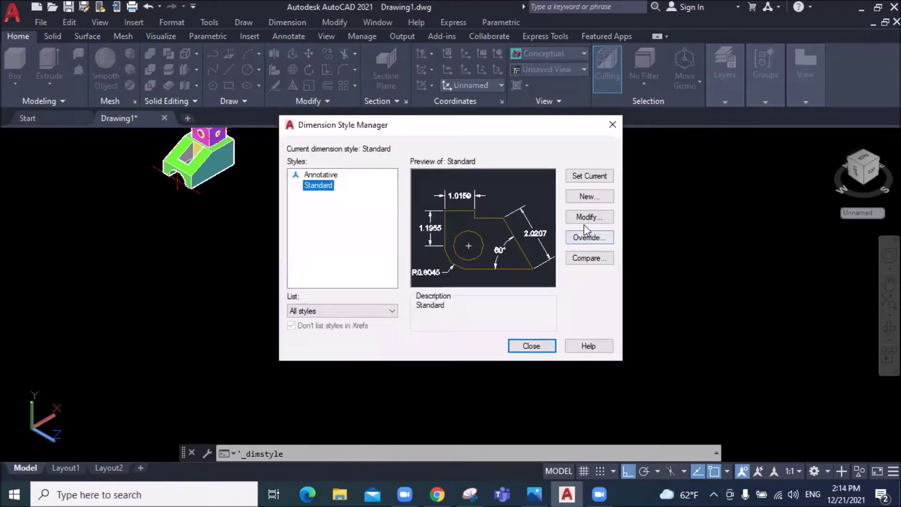
left_click(585, 223)
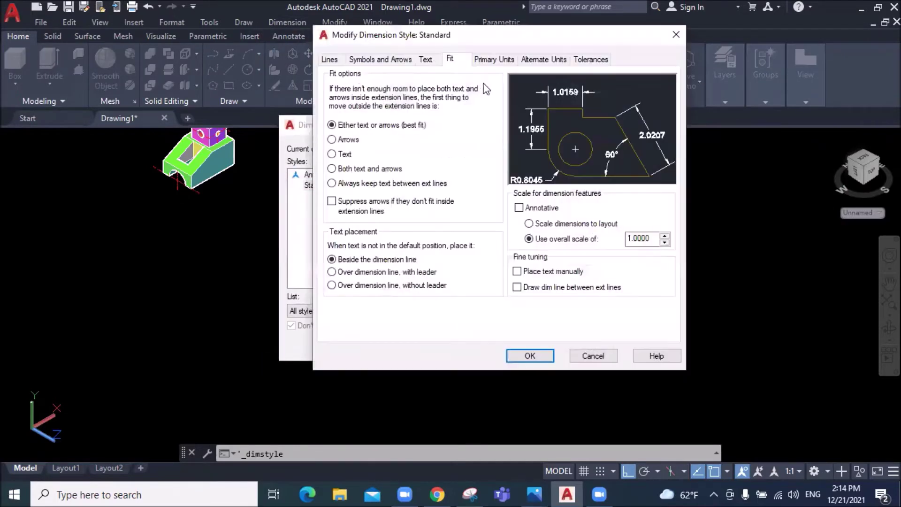
double_click(634, 238)
type("1")
left_click(497, 60)
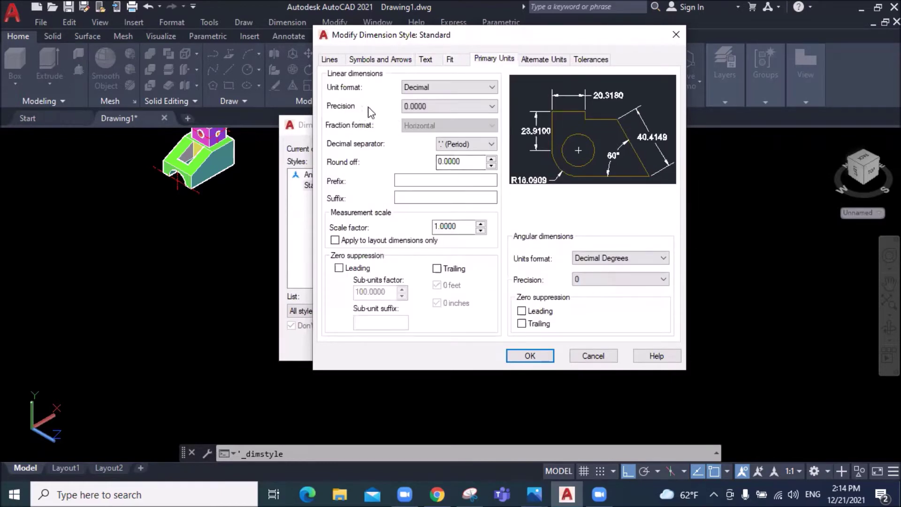
left_click(422, 106)
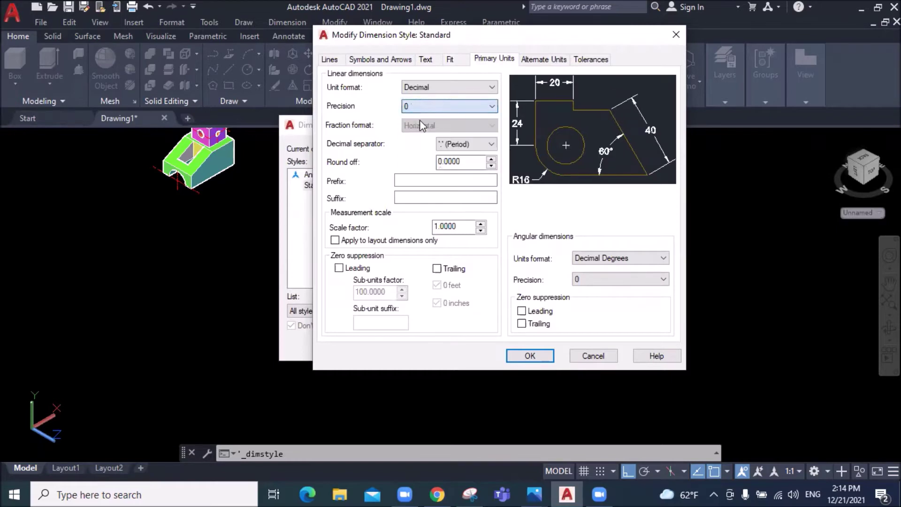
left_click(546, 360)
left_click(534, 345)
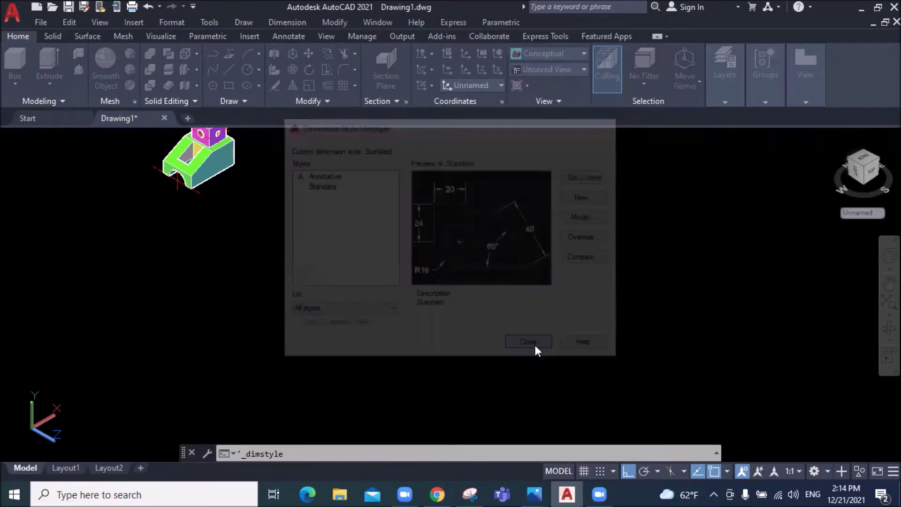
scroll(149, 177, "up", 2)
scroll(150, 175, "up", 2)
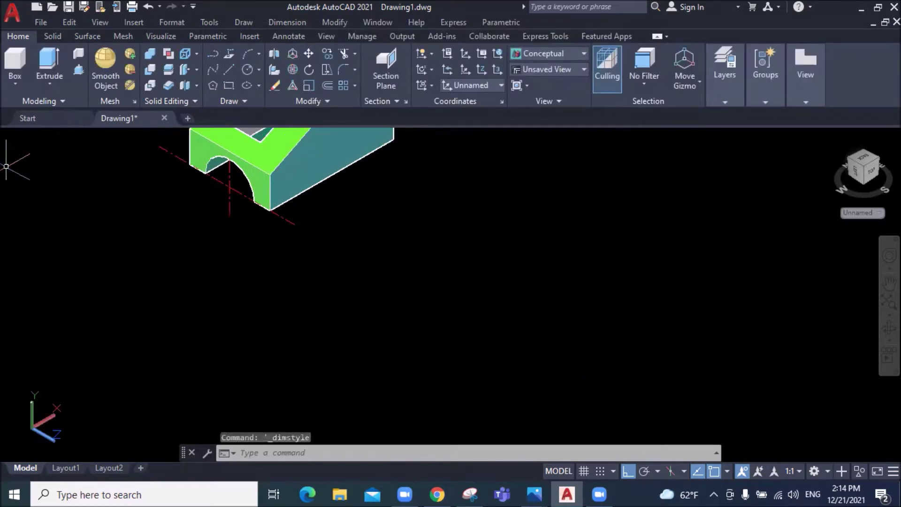
left_click(274, 22)
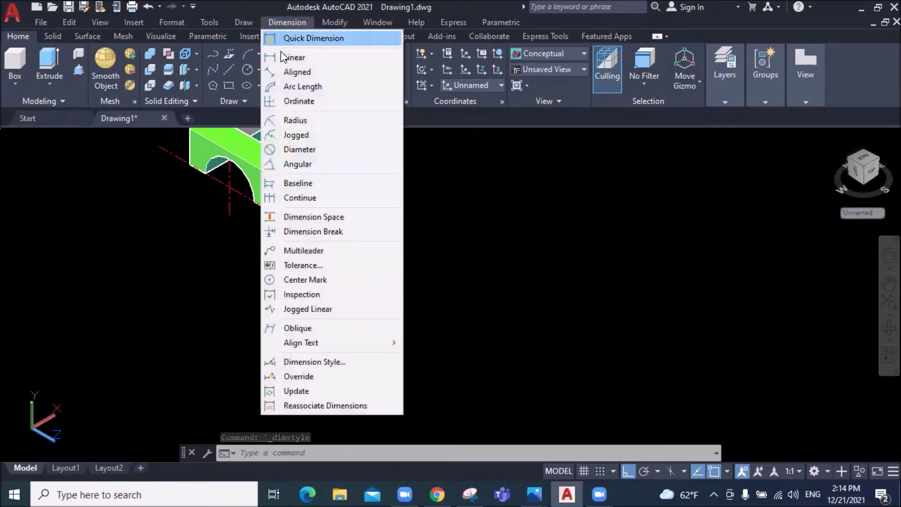
left_click(282, 56)
left_click(229, 162)
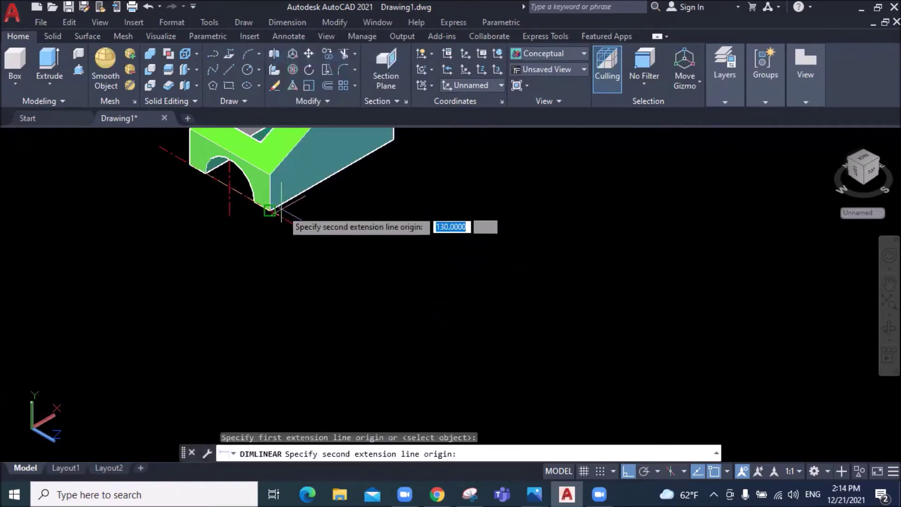
left_click(274, 210)
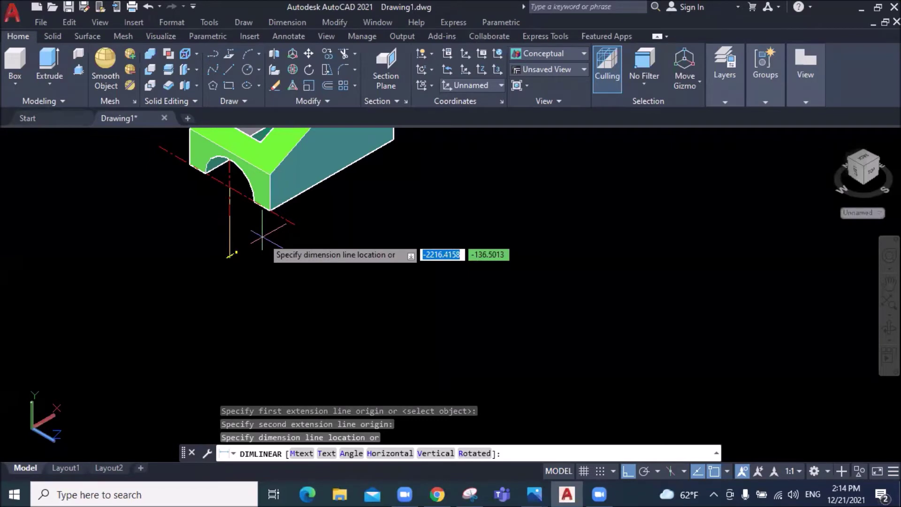
left_click(262, 237)
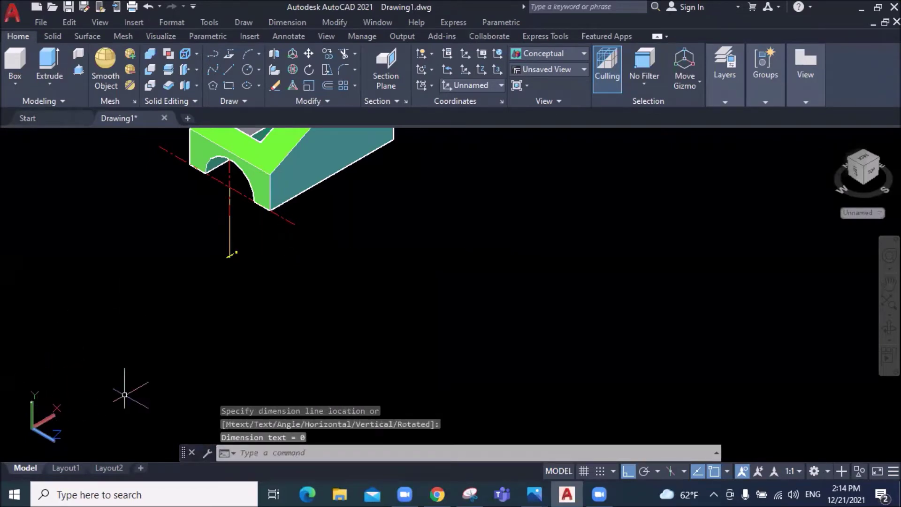
left_click(241, 236)
left_click(189, 273)
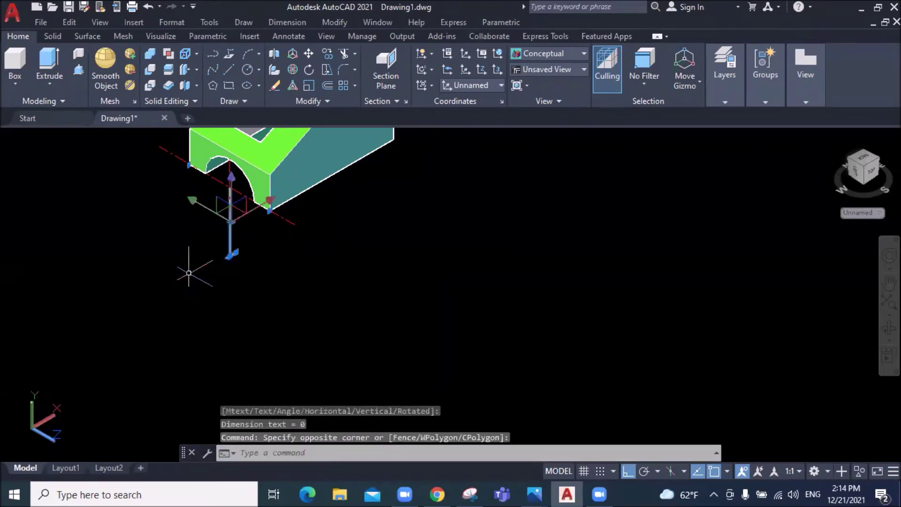
key("Delete")
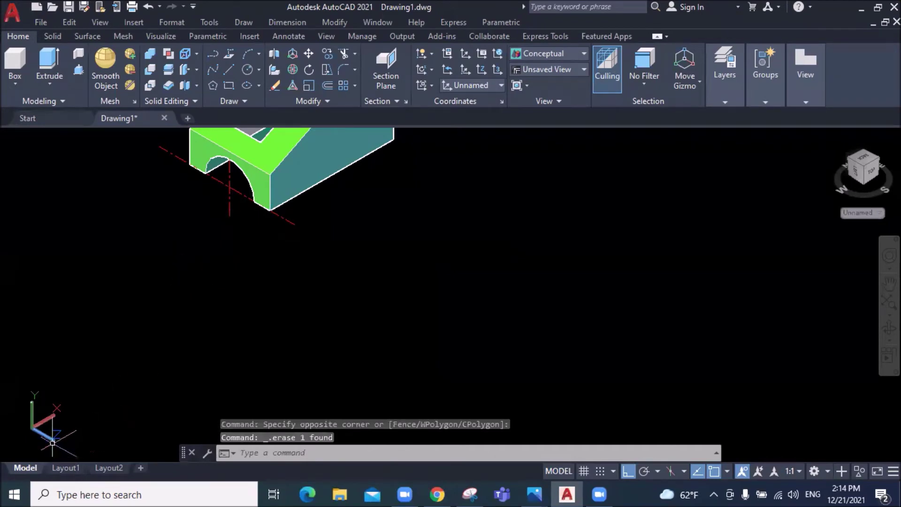
left_click(500, 51)
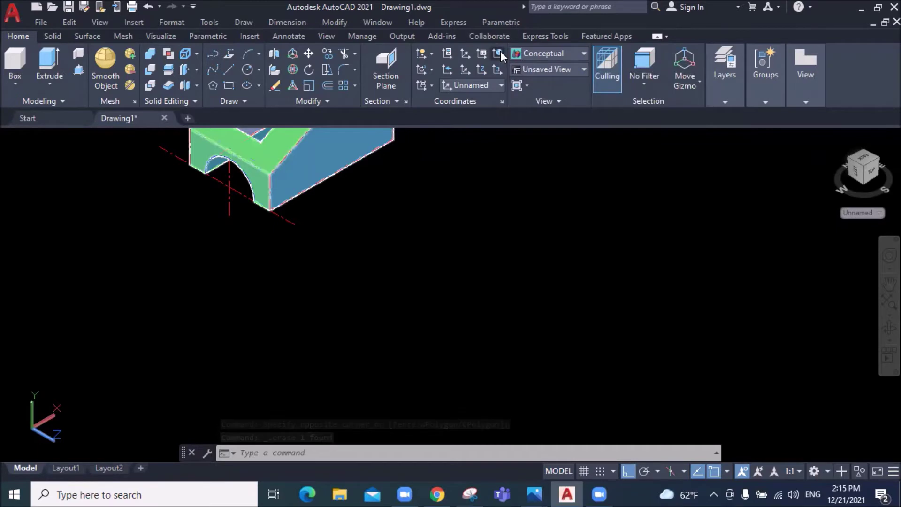
Place a trial 130 linear dimension below the part's front edge.
left_click(291, 24)
left_click(294, 57)
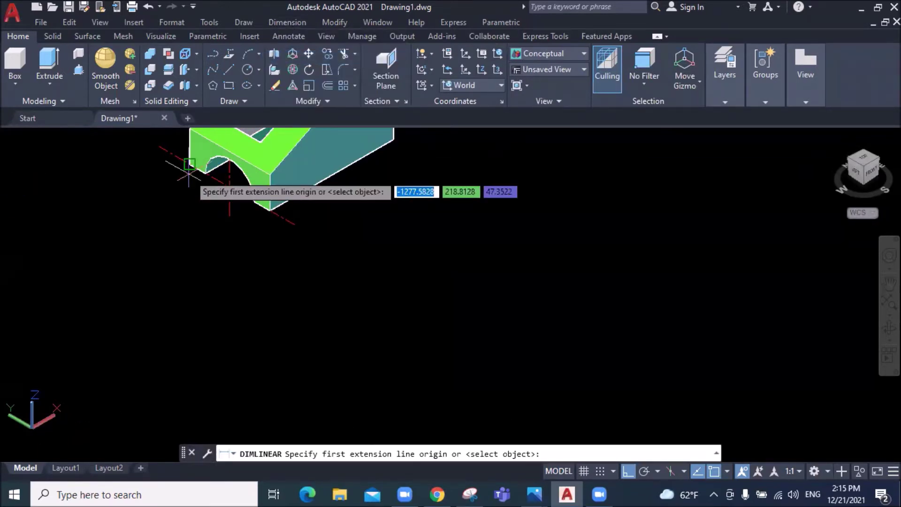
scroll(188, 174, "up", 2)
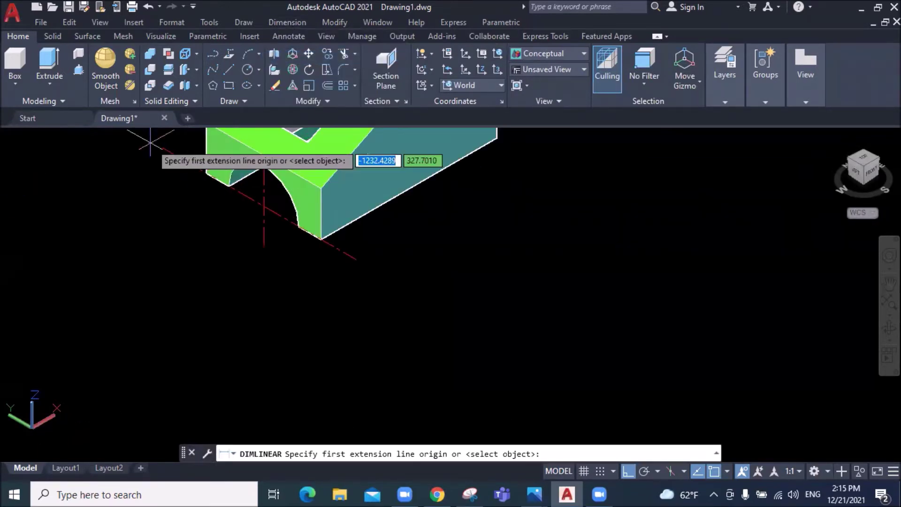
left_click(202, 175)
left_click(323, 240)
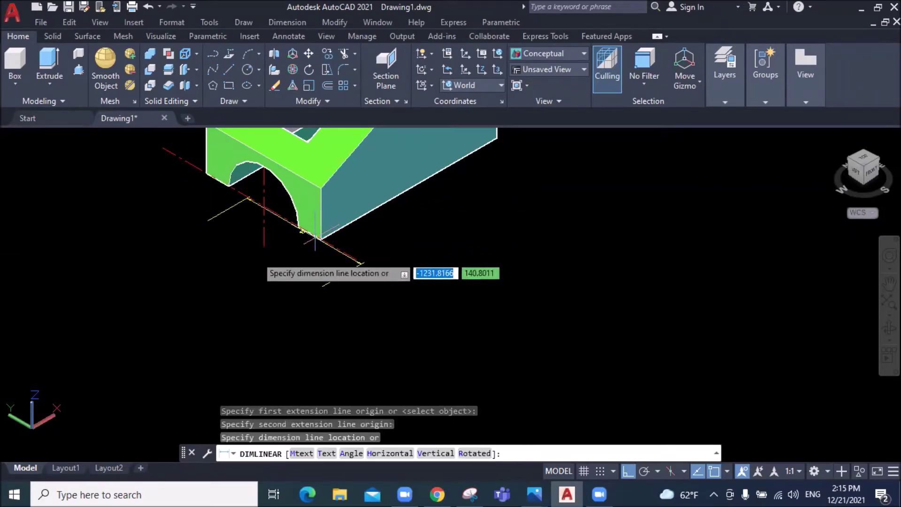
left_click(228, 258)
scroll(269, 276, "up", 2)
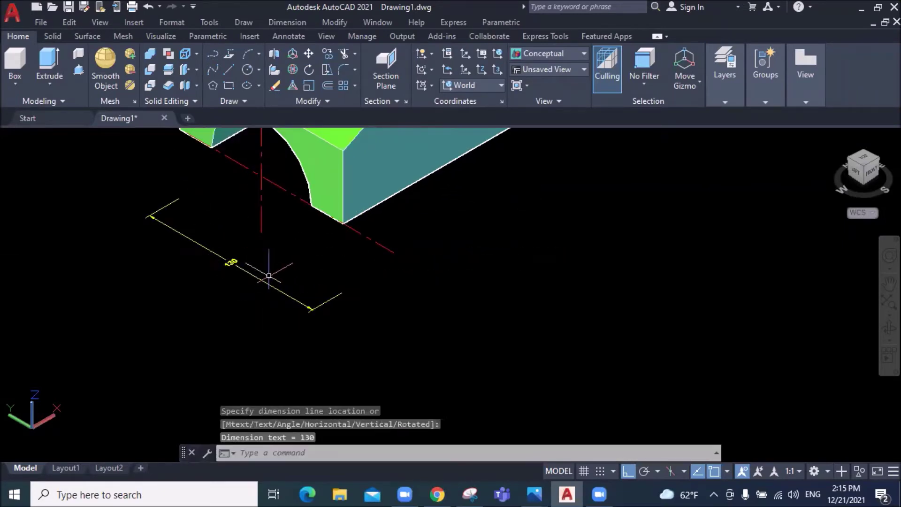
scroll(336, 206, "down", 2)
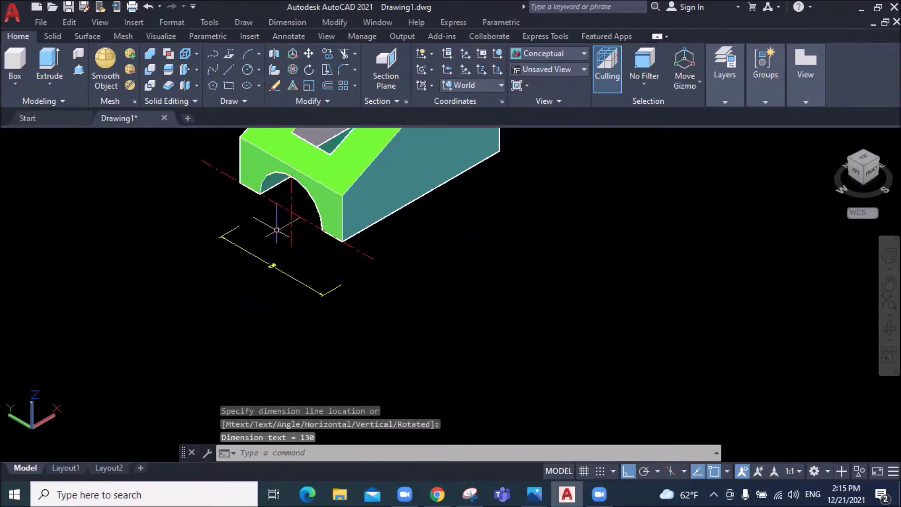
Select and delete the misaligned 130 dimension, then clear the selection.
left_click(269, 245)
left_click(210, 294)
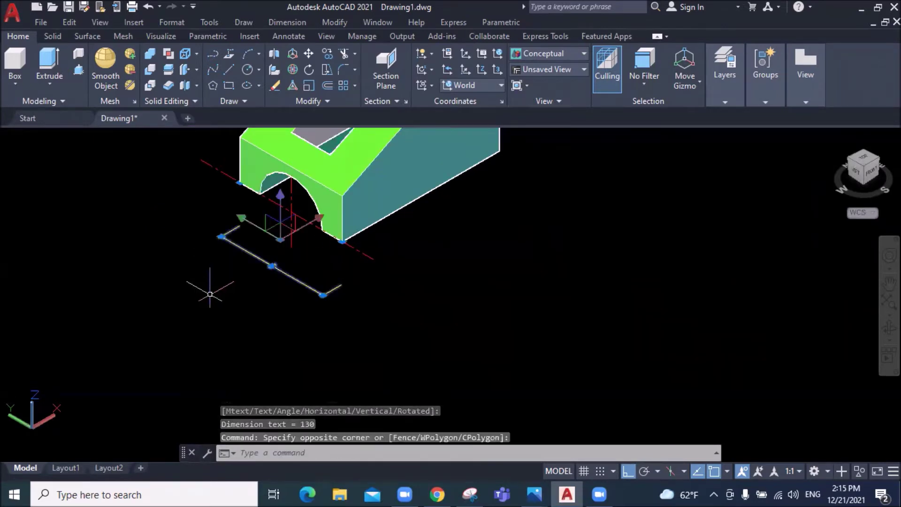
key("Delete")
scroll(221, 265, "down", 2)
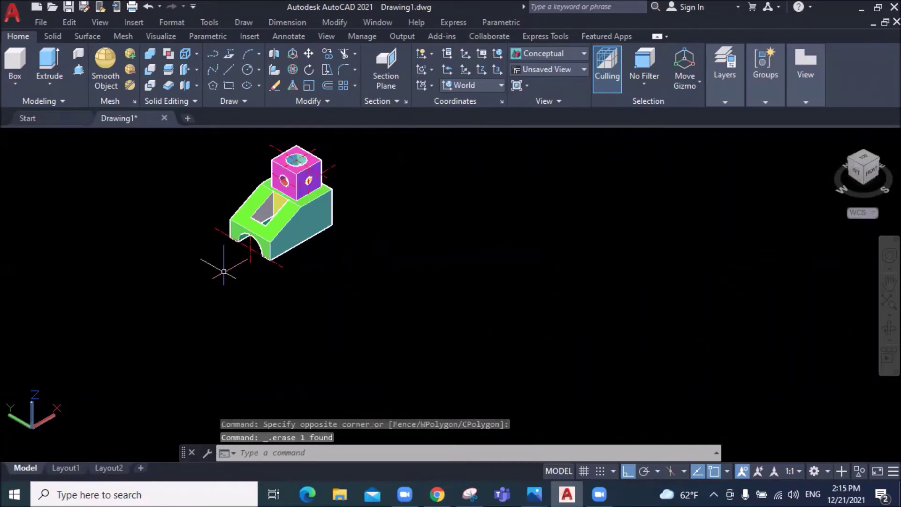
scroll(215, 223, "up", 1)
scroll(215, 223, "up", 1)
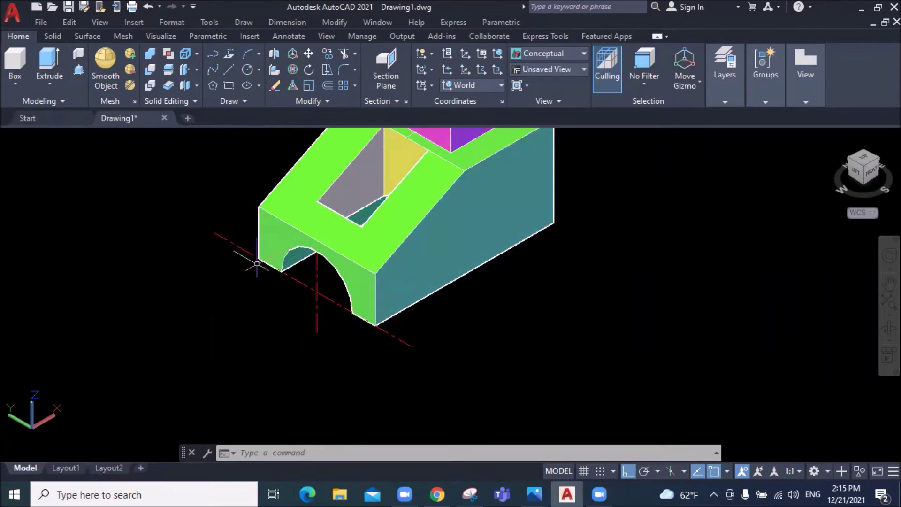
left_click(289, 230)
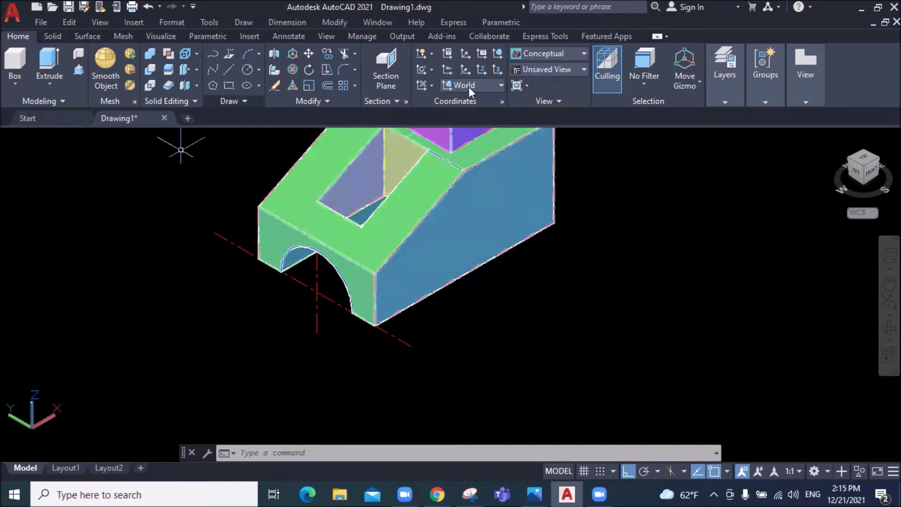
key("Escape")
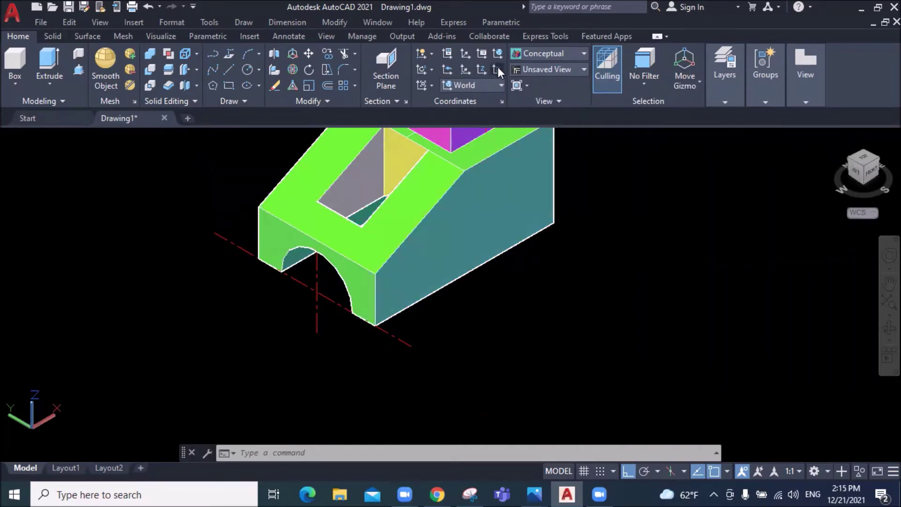
Define a 3-point UCS at the lower-left front corner, X along the bottom edge, Y up the front face.
left_click(497, 70)
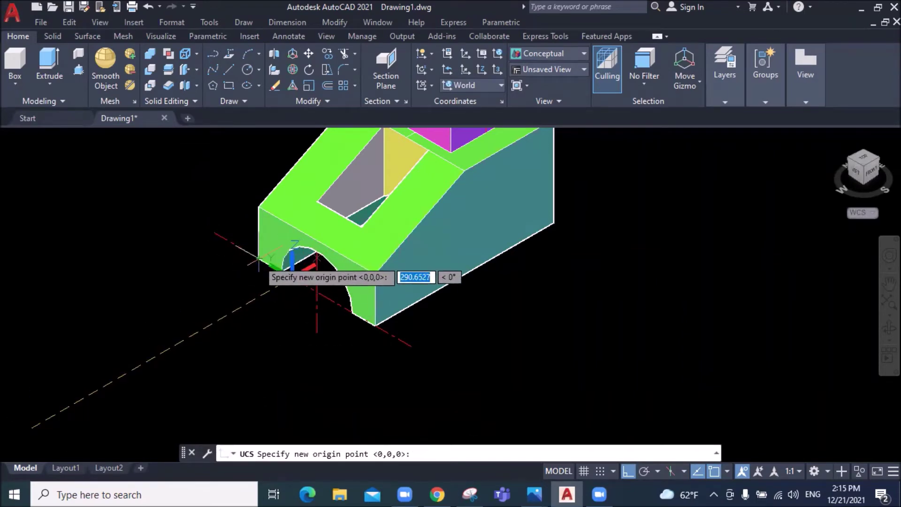
left_click(260, 258)
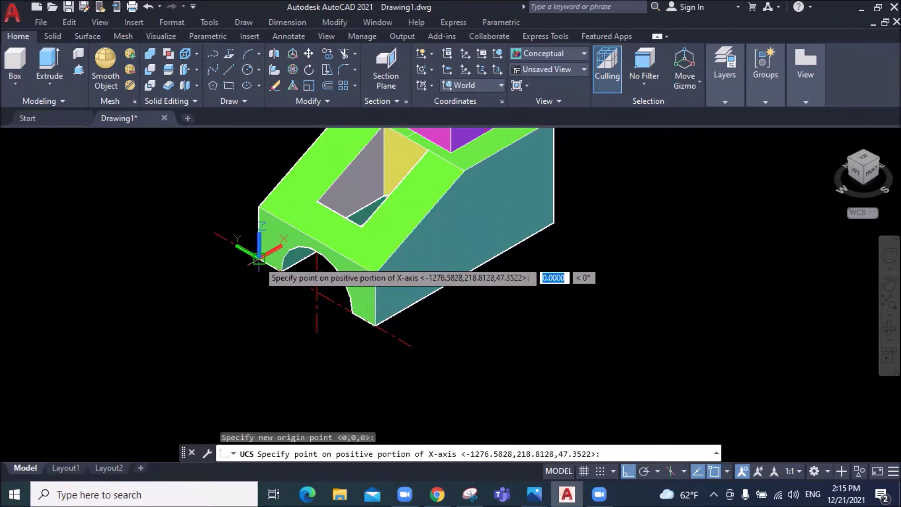
left_click(494, 402)
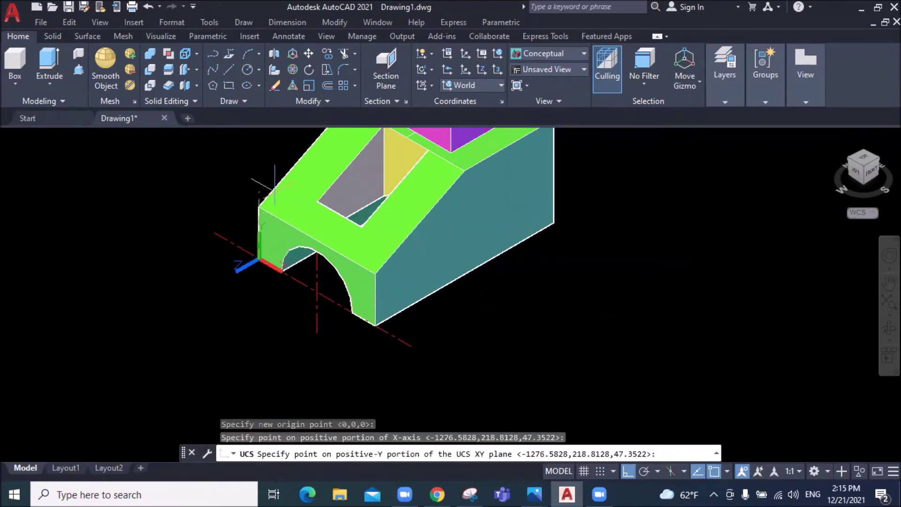
left_click(252, 161)
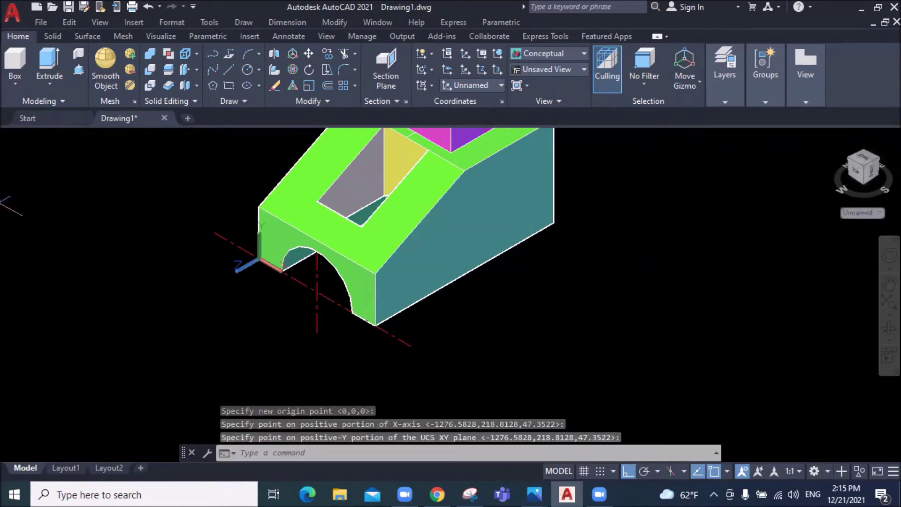
left_click(308, 22)
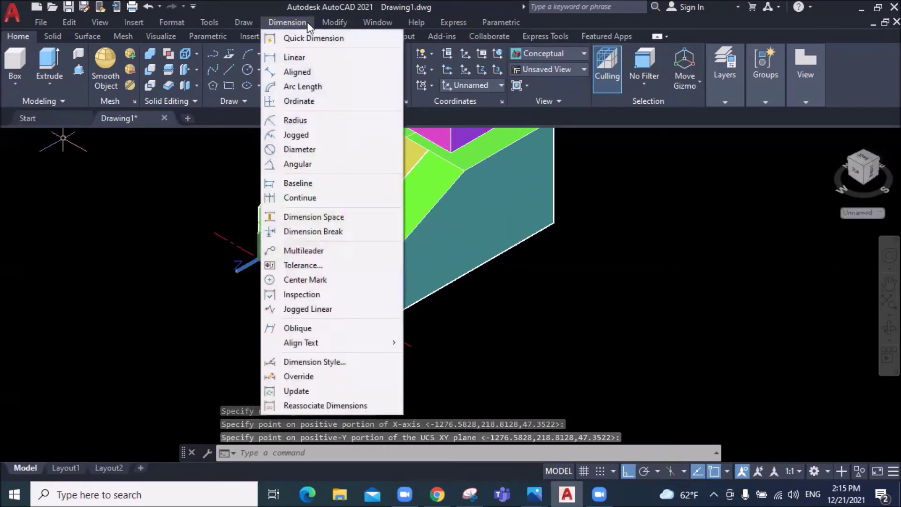
Dimension the front bottom edge between both front corners as 130, placed below the part.
left_click(300, 57)
scroll(254, 291, "up", 2)
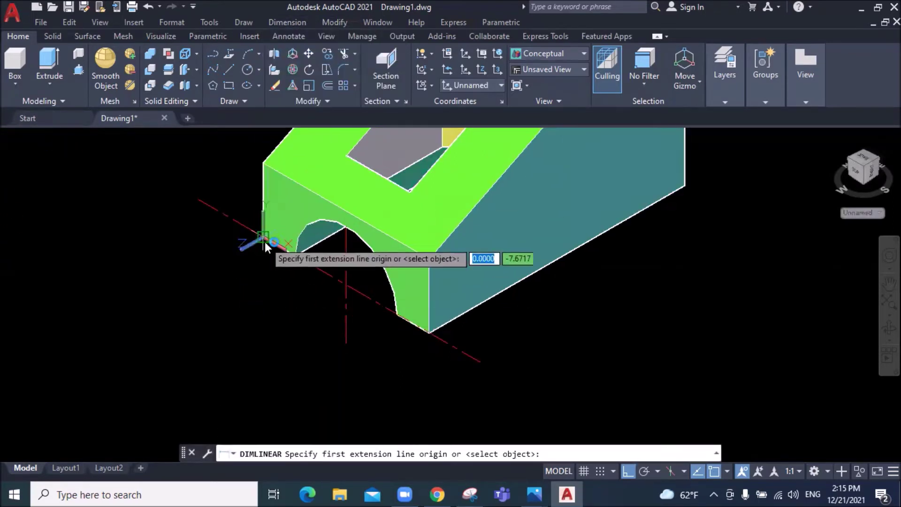
left_click(263, 236)
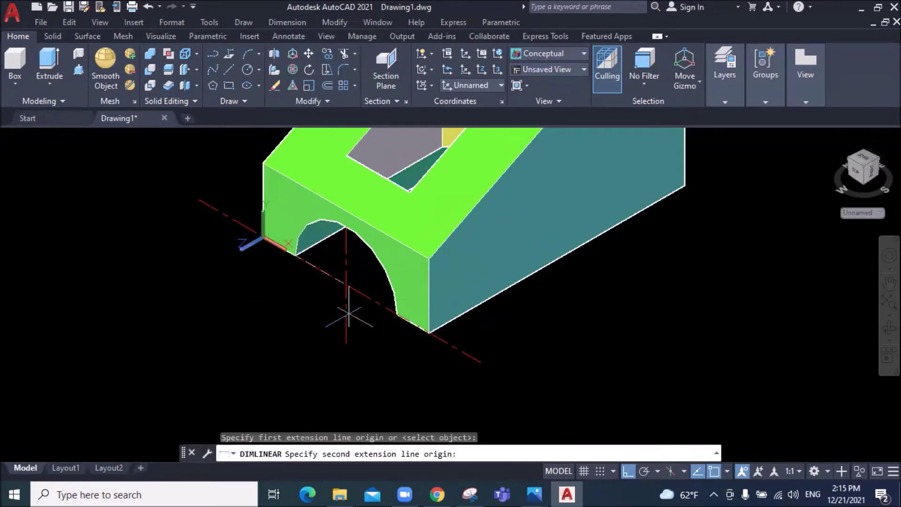
left_click(429, 333)
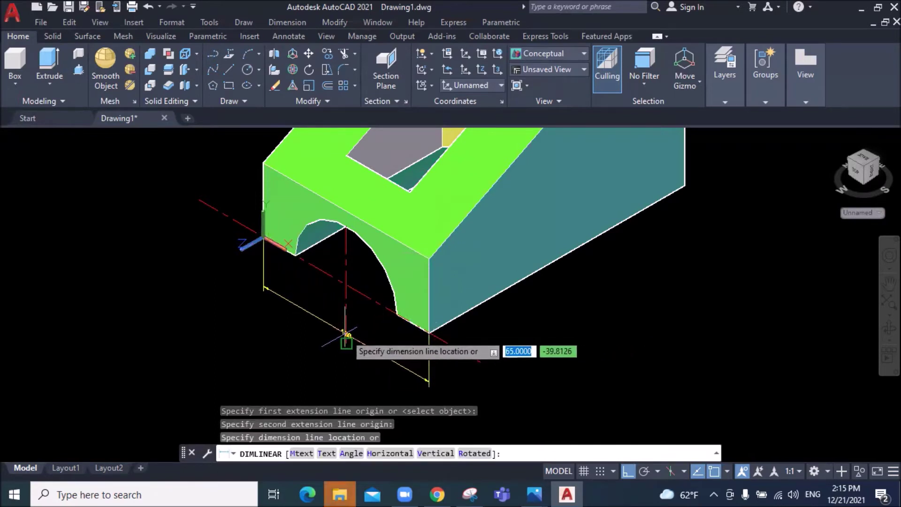
left_click(338, 324)
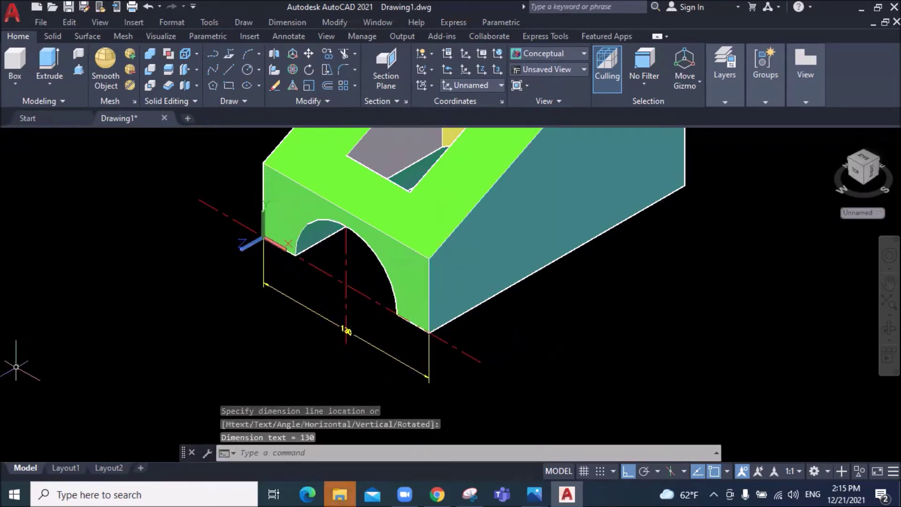
scroll(258, 326, "up", 2)
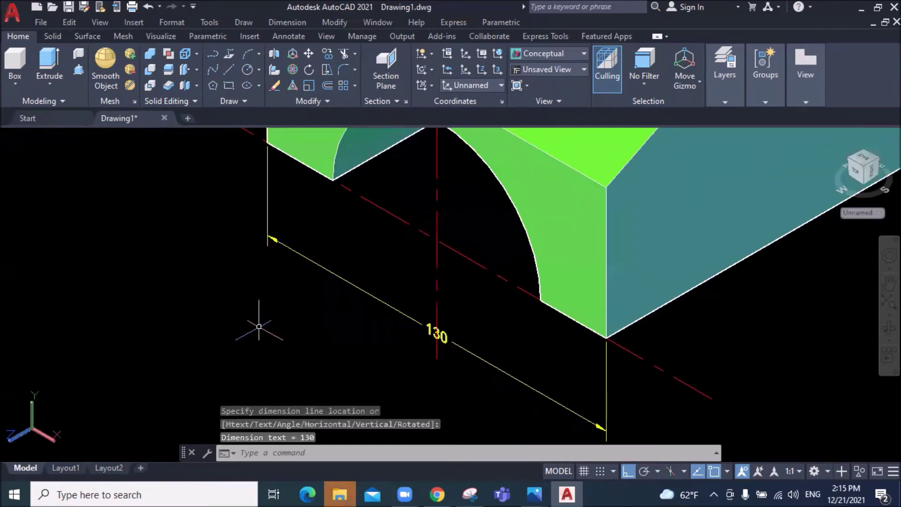
scroll(259, 326, "down", 2)
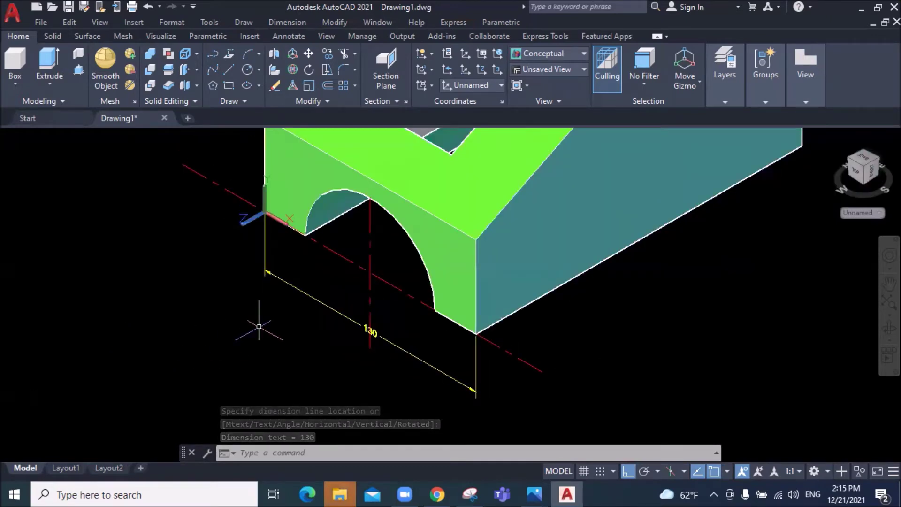
scroll(258, 327, "down", 2)
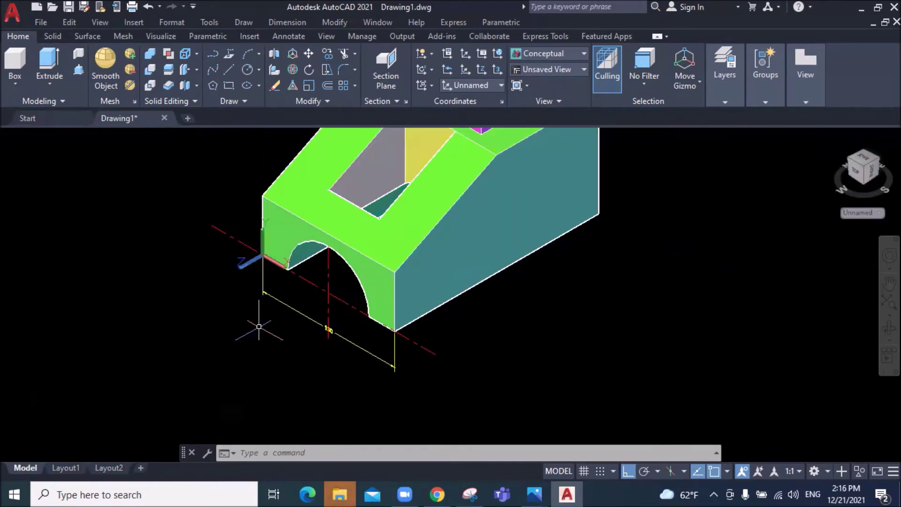
scroll(249, 208, "up", 2)
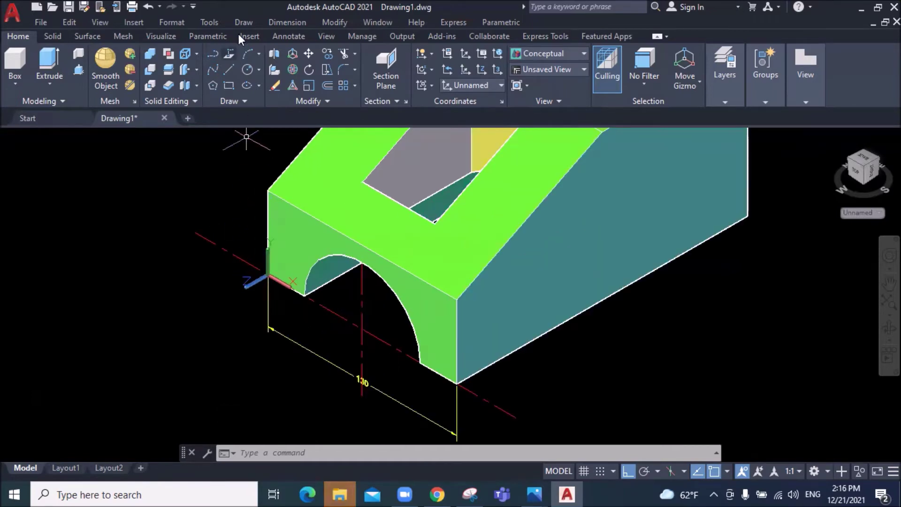
Add a vertical 50 linear dimension on the front left edge, placed left of the part.
left_click(296, 21)
left_click(299, 56)
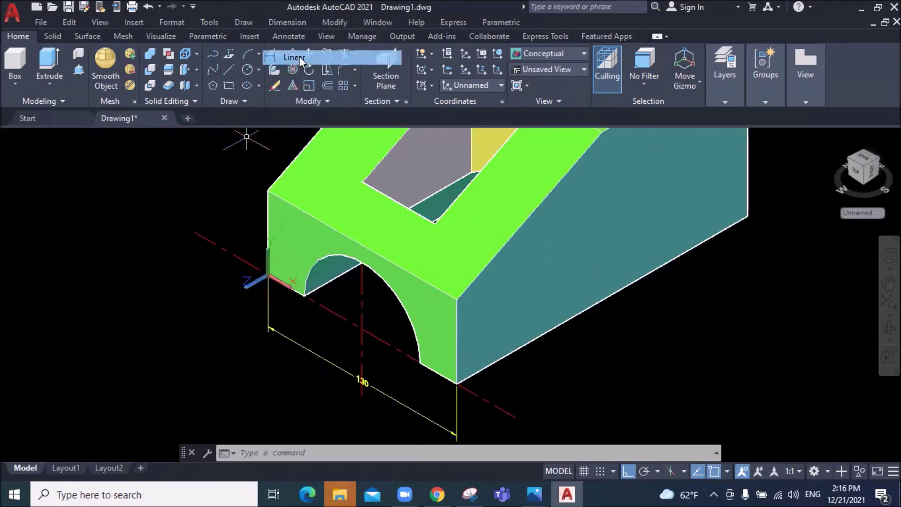
scroll(249, 266, "up", 1)
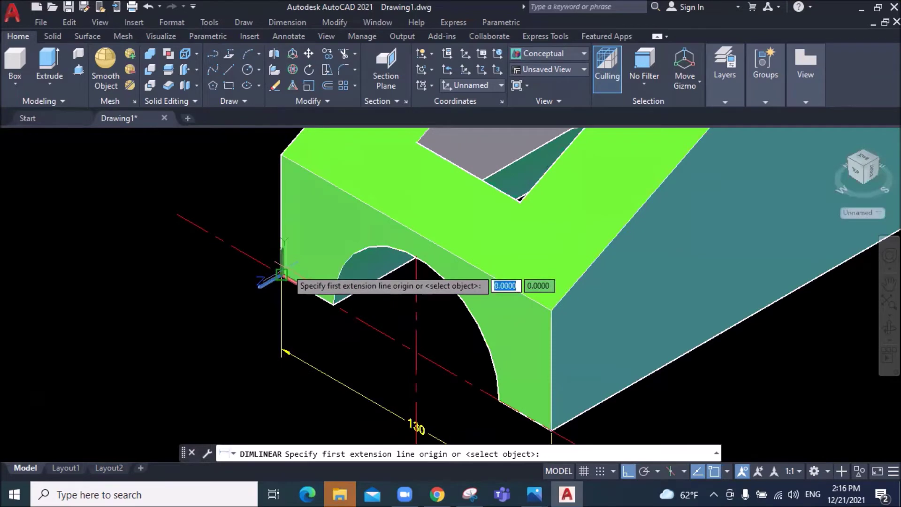
left_click(282, 259)
left_click(281, 154)
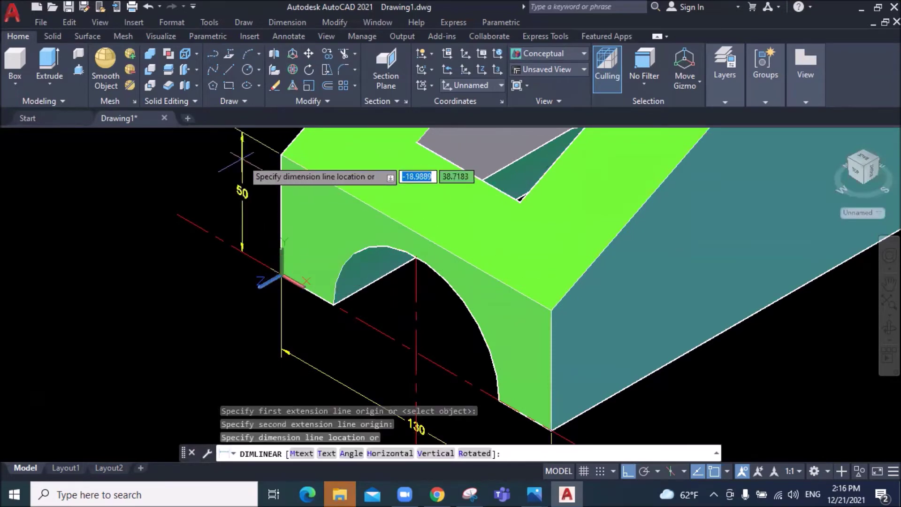
left_click(240, 160)
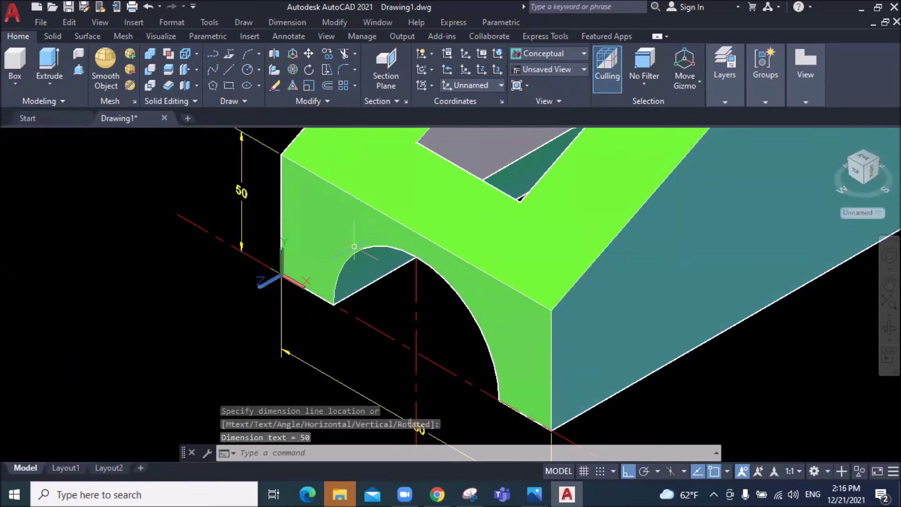
left_click(492, 364)
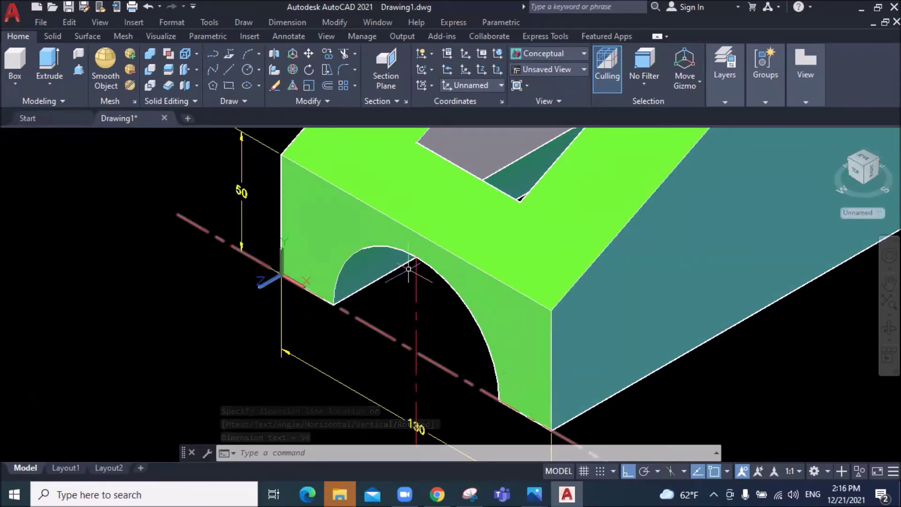
left_click(287, 22)
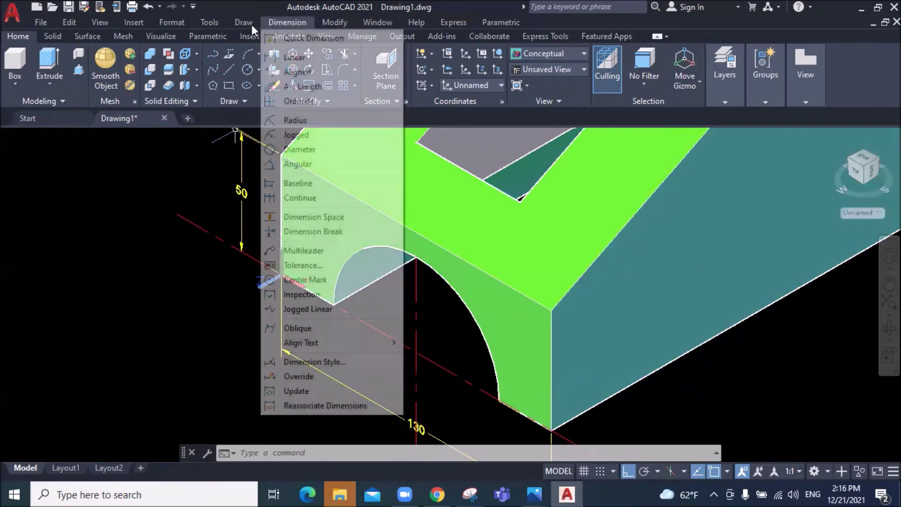
Label the small front arch with an R40 radius dimension above it, then zoom to check the part.
left_click(305, 119)
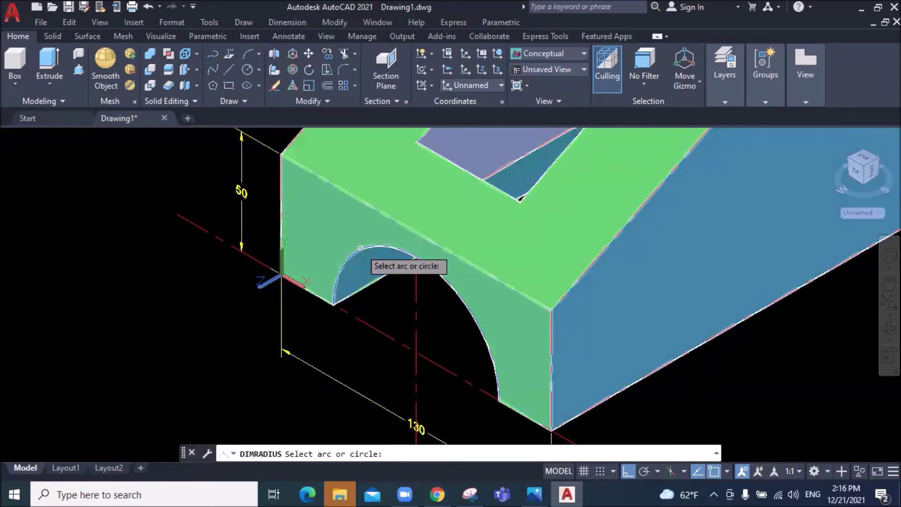
left_click(360, 248)
left_click(350, 259)
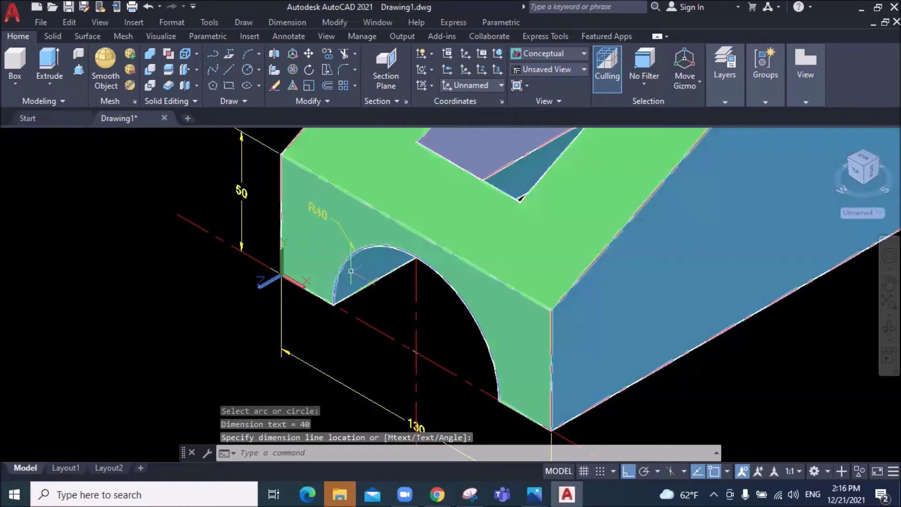
scroll(343, 293, "down", 2)
scroll(398, 298, "down", 2)
scroll(460, 305, "down", 2)
scroll(517, 312, "down", 2)
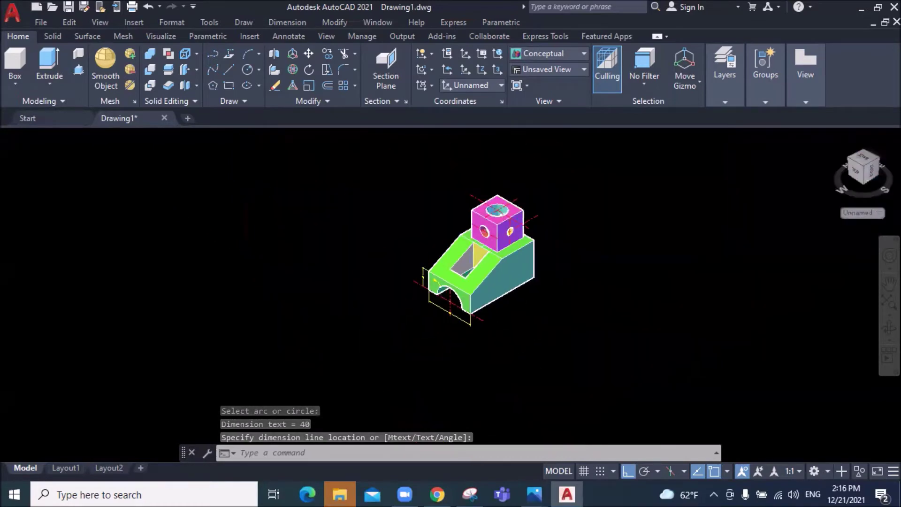
scroll(537, 316, "up", 1)
scroll(543, 302, "up", 1)
scroll(501, 253, "up", 1)
left_click(431, 285)
key("Escape")
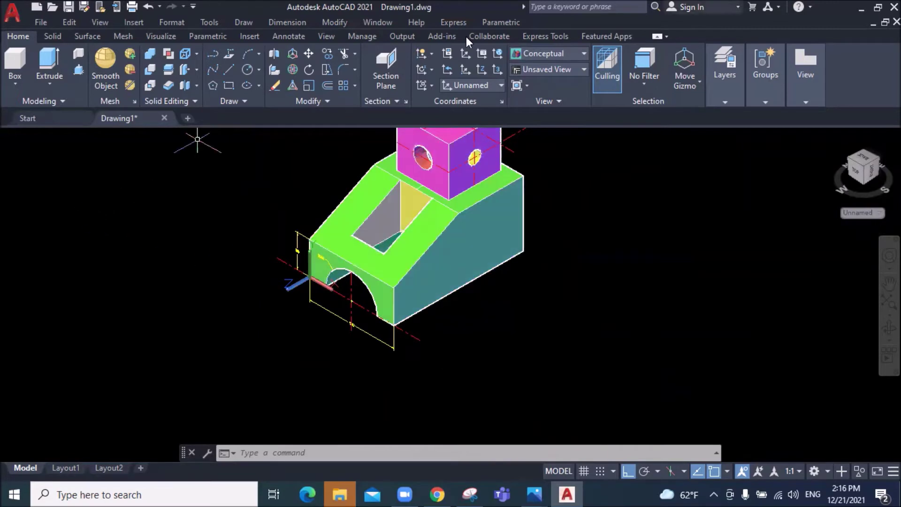
Define a UCS with origin at the base's front-bottom corner, default X axis, Y picked upward.
left_click(500, 66)
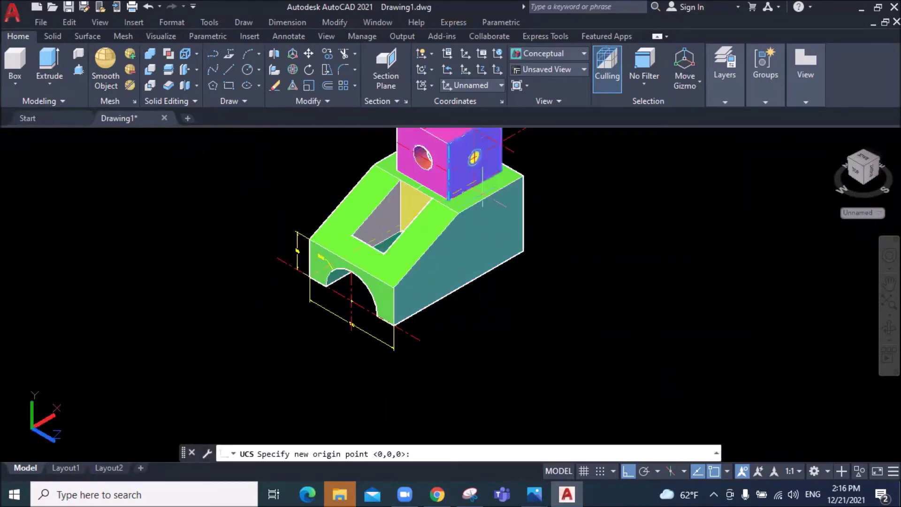
scroll(473, 315, "up", 1)
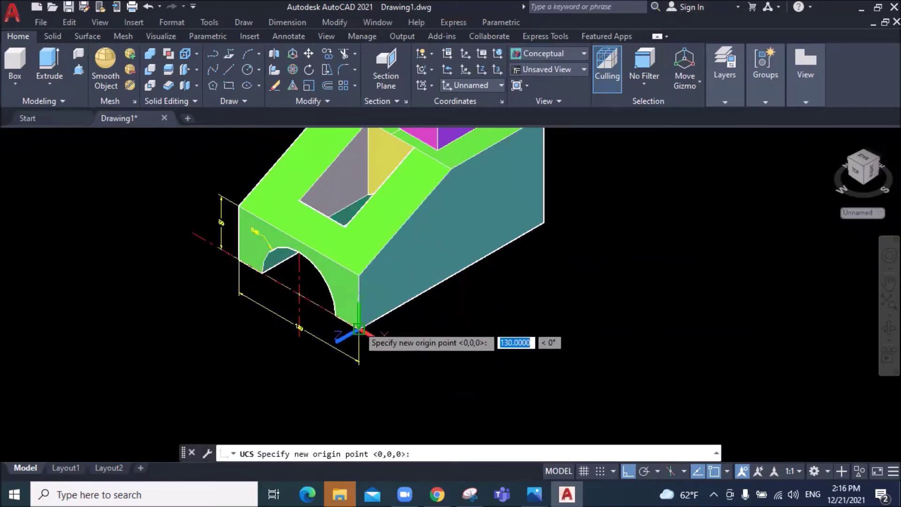
left_click(359, 328)
key("Return")
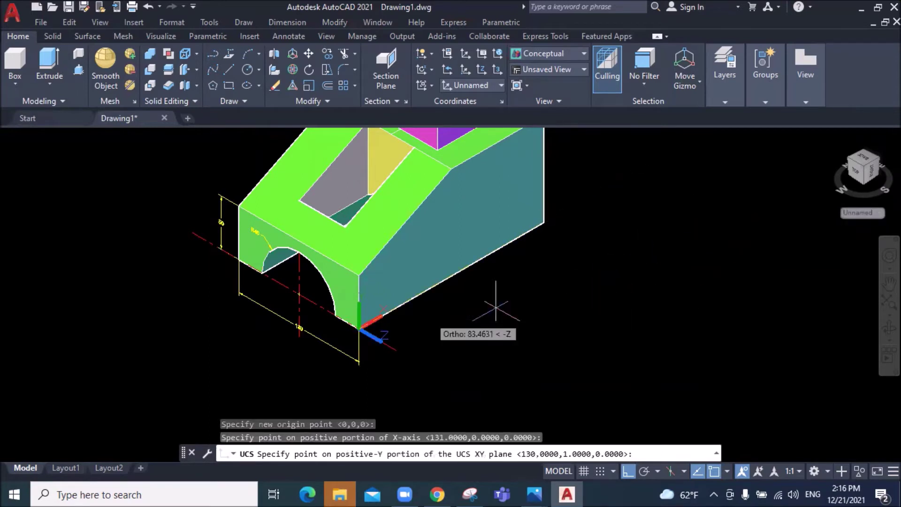
left_click(359, 275)
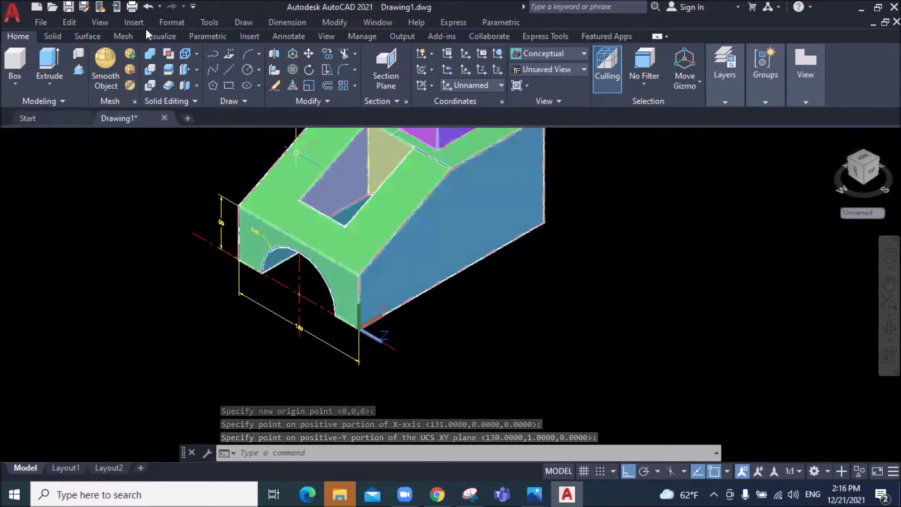
left_click(287, 22)
Dimension the base's long bottom edge from the front-bottom to the far corner as 200.
left_click(294, 57)
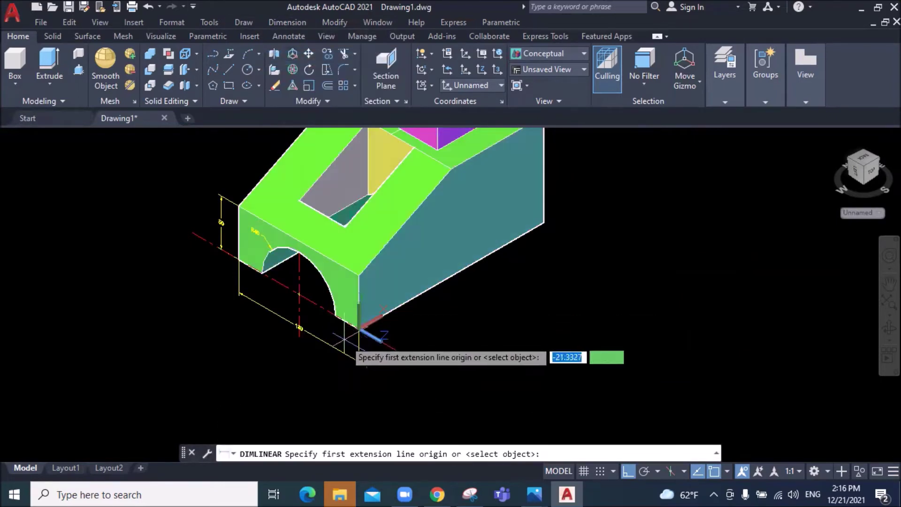
left_click(359, 328)
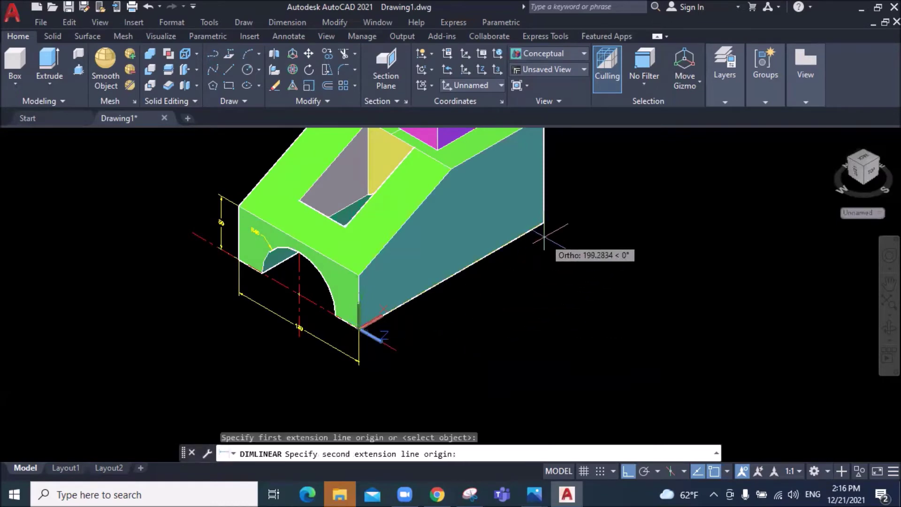
left_click(543, 221)
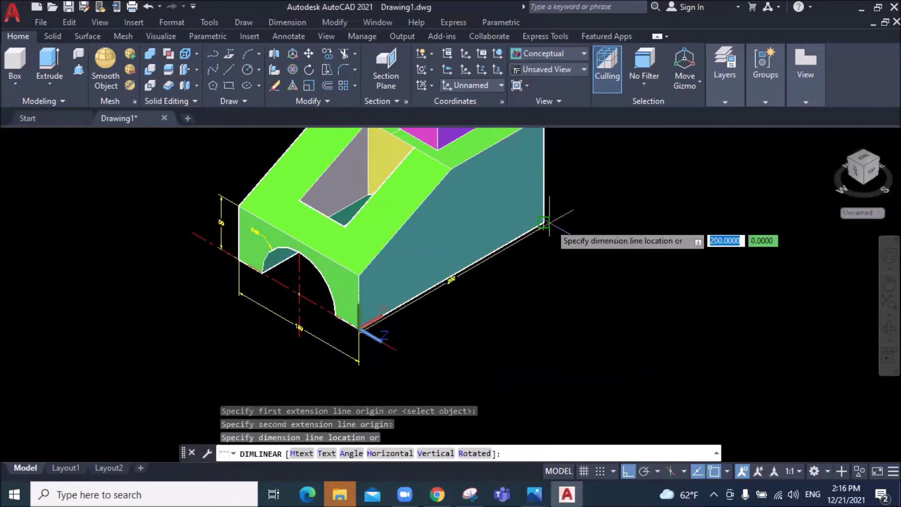
left_click(523, 270)
scroll(486, 291, "up", 3)
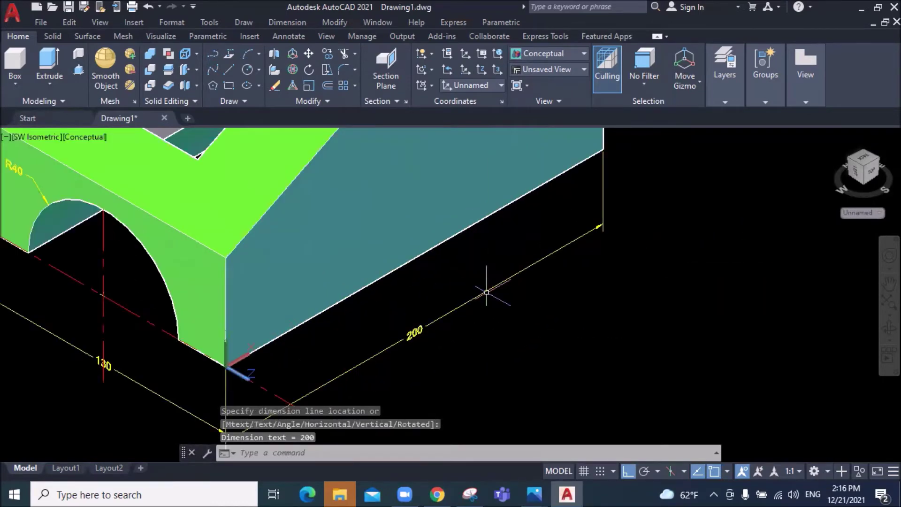
scroll(486, 291, "down", 4)
scroll(487, 292, "down", 2)
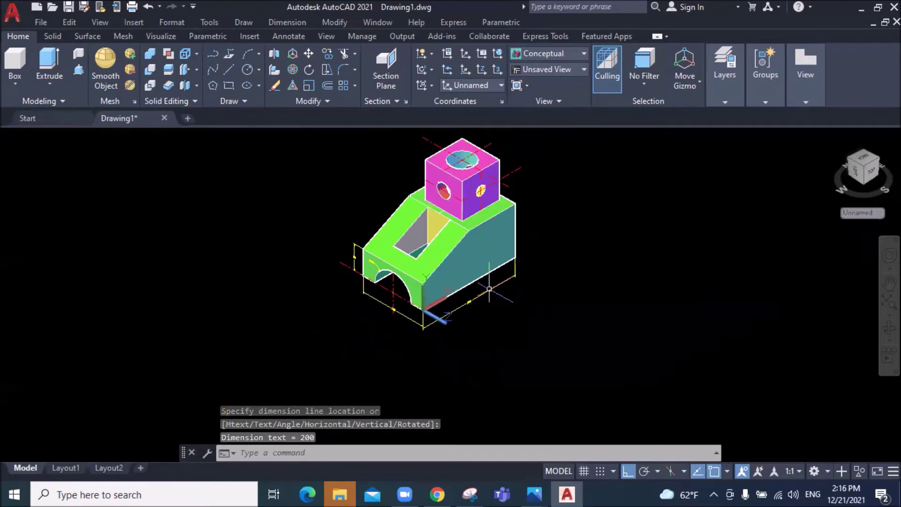
scroll(552, 241, "up", 1)
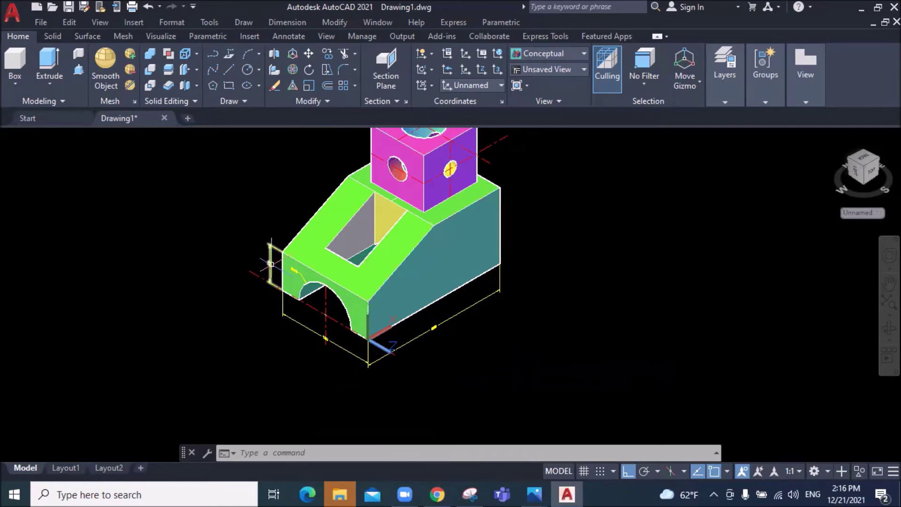
scroll(270, 264, "up", 2)
scroll(271, 264, "down", 3)
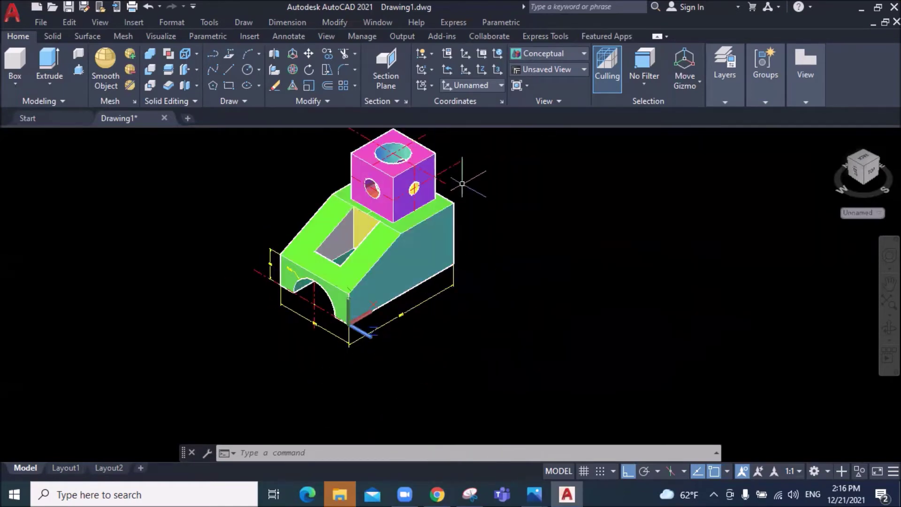
Add a vertical 100 linear dimension on the base's right edge, placed to the right.
left_click(287, 22)
left_click(295, 45)
scroll(476, 254, "up", 2)
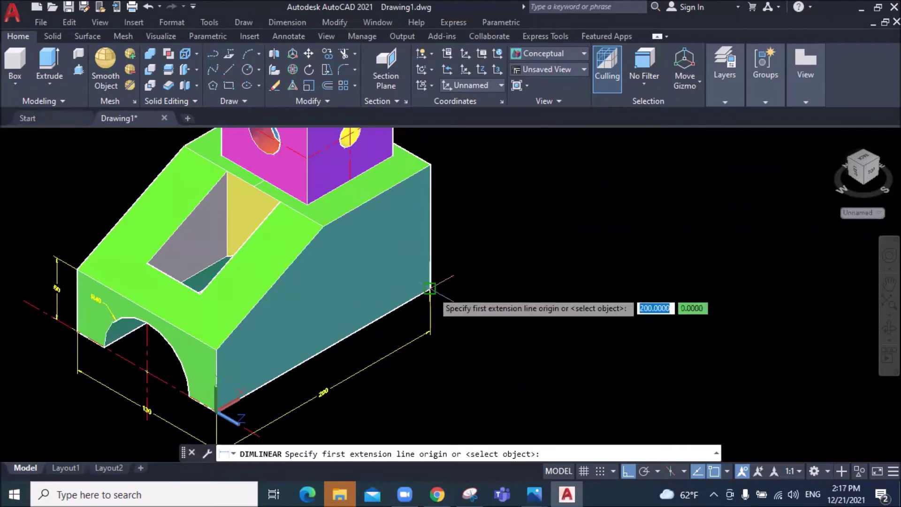
left_click(435, 307)
left_click(432, 171)
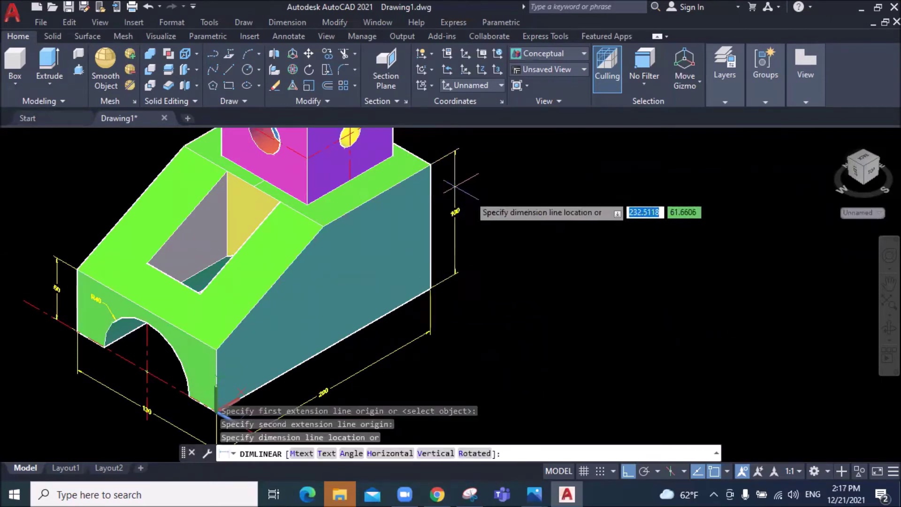
left_click(481, 208)
scroll(480, 208, "up", 3)
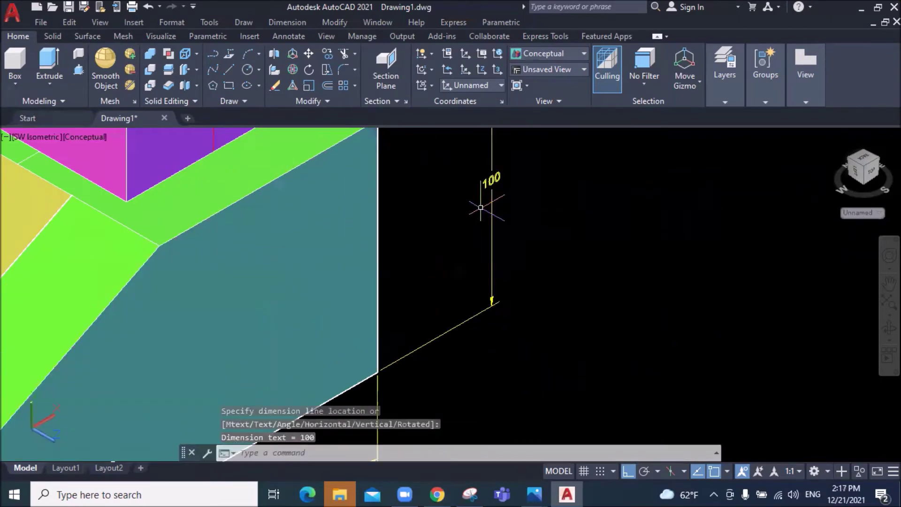
scroll(481, 208, "down", 4)
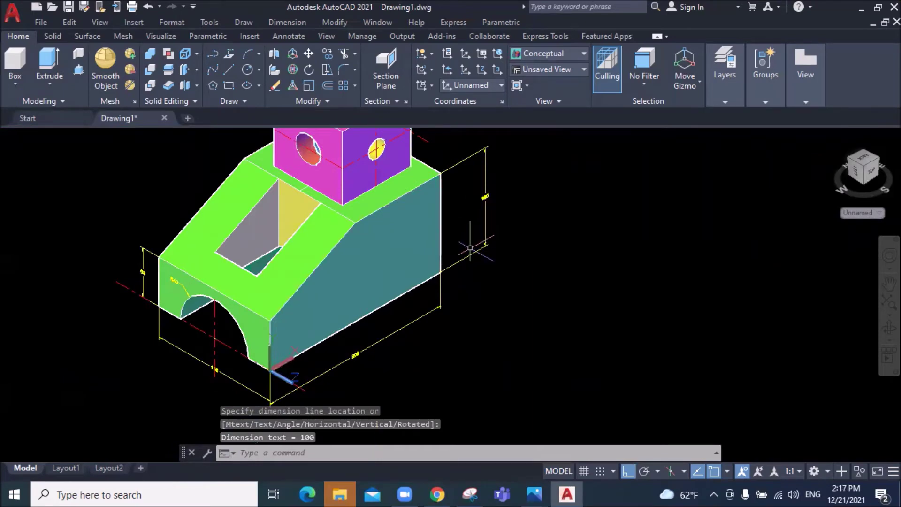
scroll(470, 247, "down", 2)
scroll(433, 134, "up", 4)
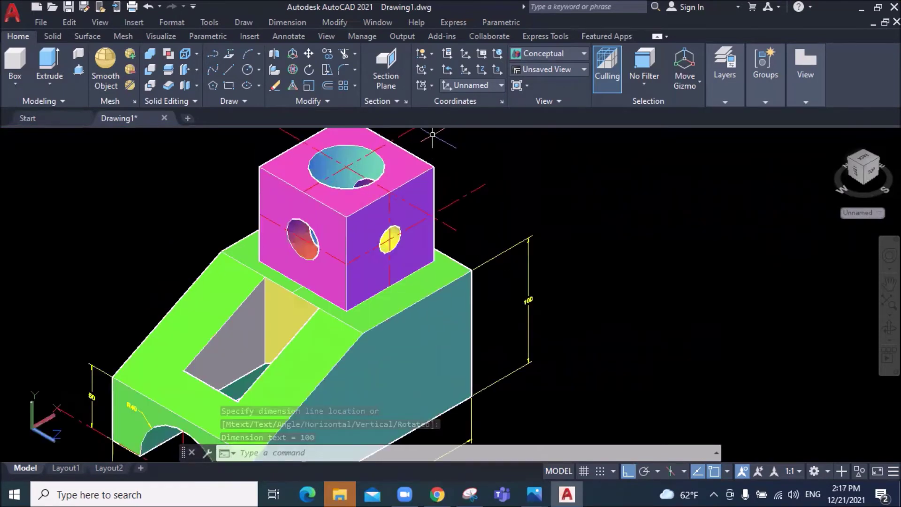
scroll(324, 310, "down", 1)
scroll(325, 310, "up", 4)
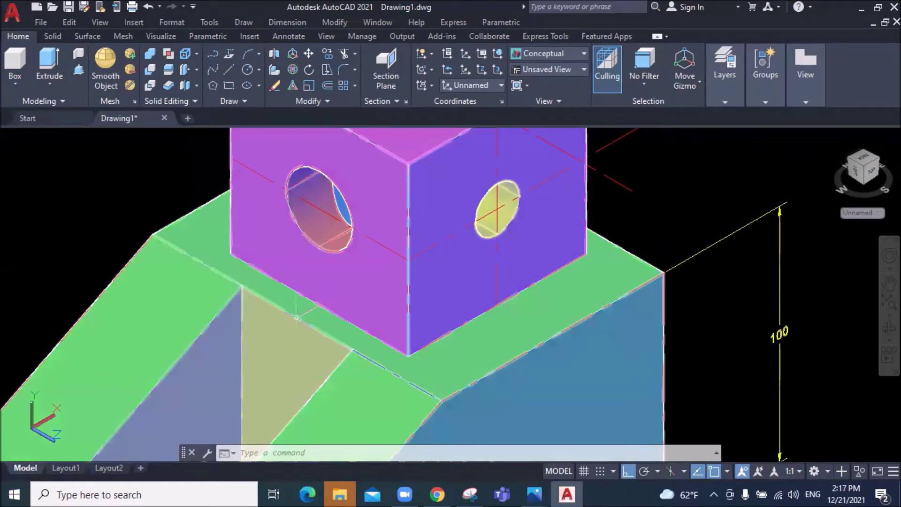
scroll(318, 300, "down", 5)
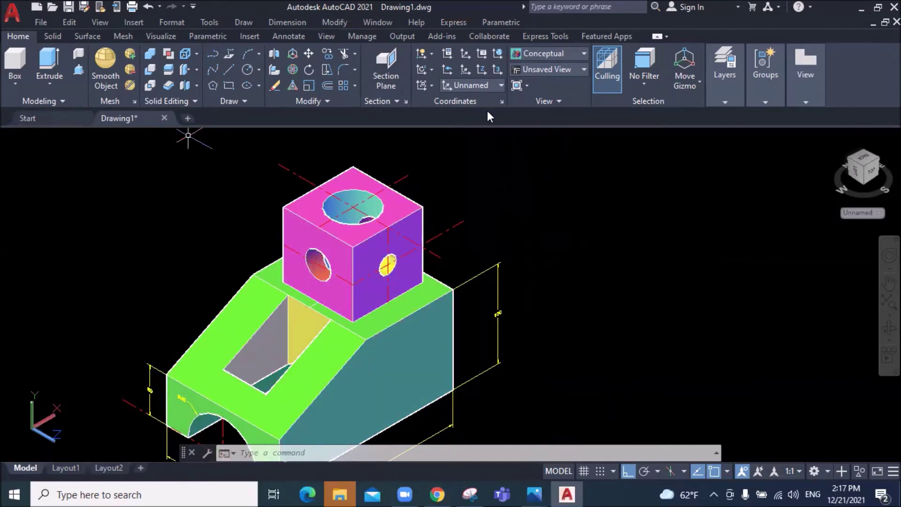
left_click(497, 69)
Define a three-point UCS: origin at the cube's bottom-left corner, X to front bottom corner, Y to top-left corner.
scroll(291, 368, "up", 2)
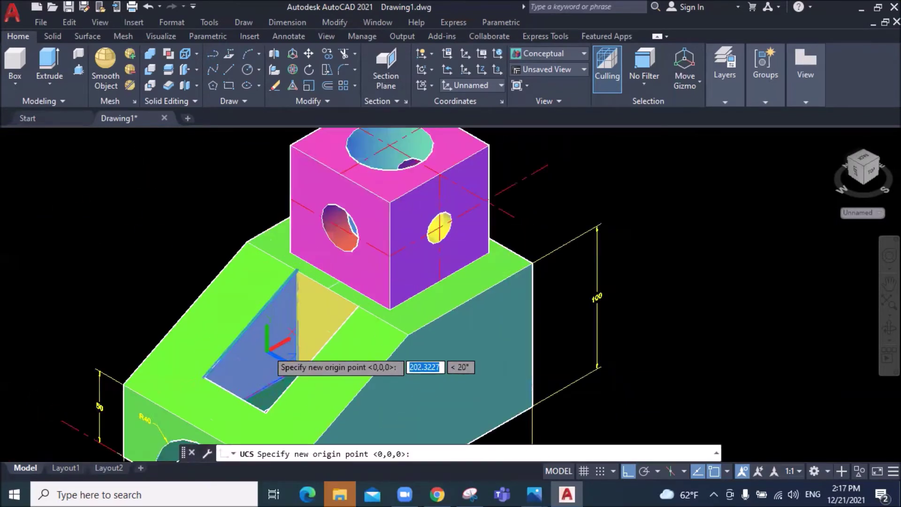
scroll(305, 274, "up", 2)
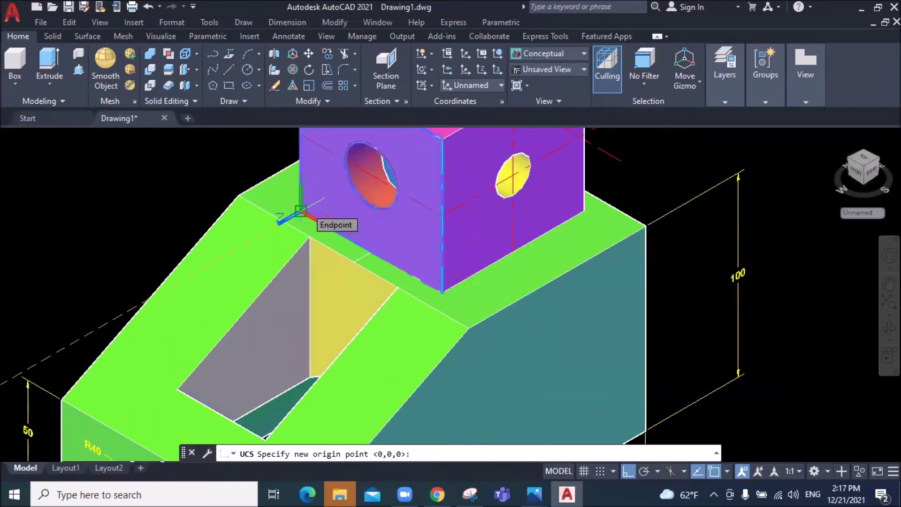
left_click(301, 212)
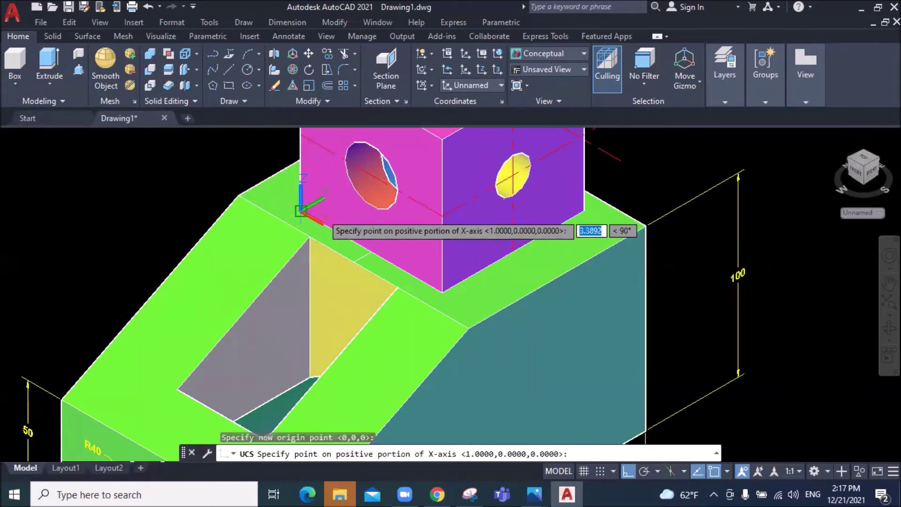
left_click(442, 293)
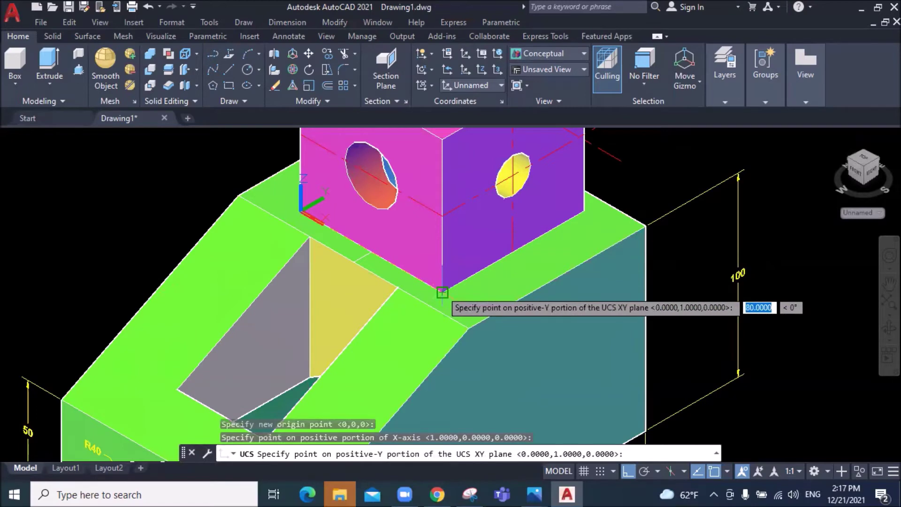
scroll(442, 293, "up", 1)
scroll(442, 292, "down", 3)
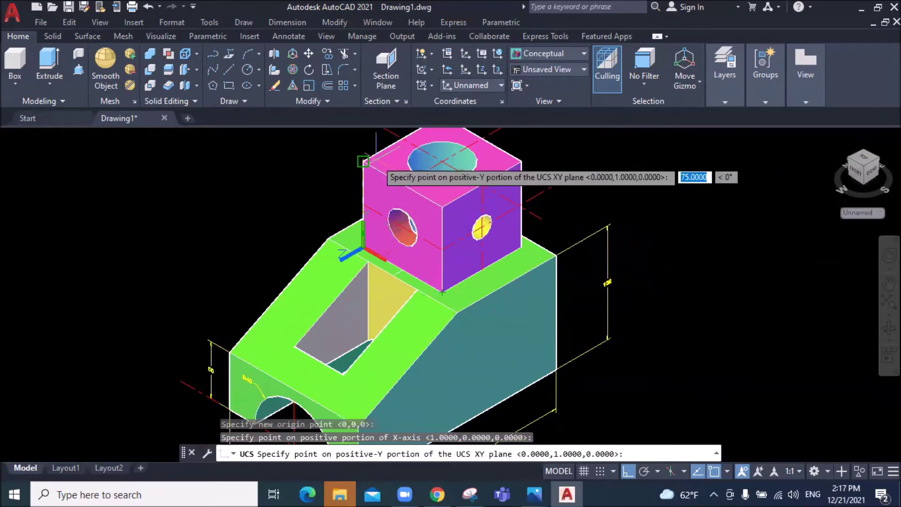
left_click(376, 159)
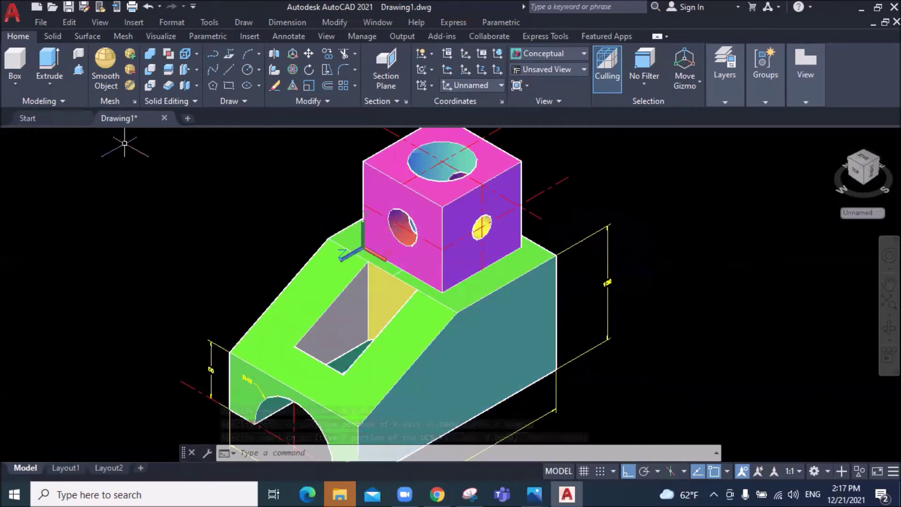
left_click(287, 22)
Dimension the cube's front bottom edge with an 80 linear dimension.
left_click(303, 58)
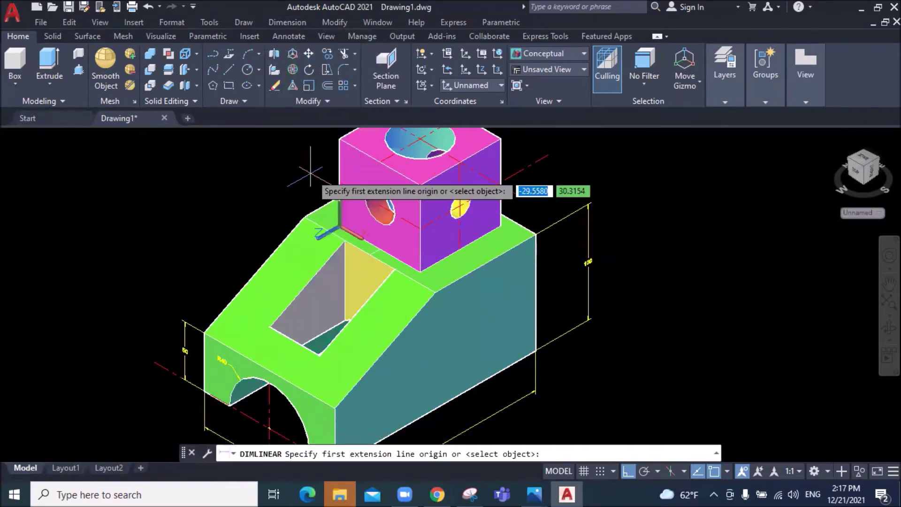
scroll(324, 180, "up", 4)
left_click(379, 295)
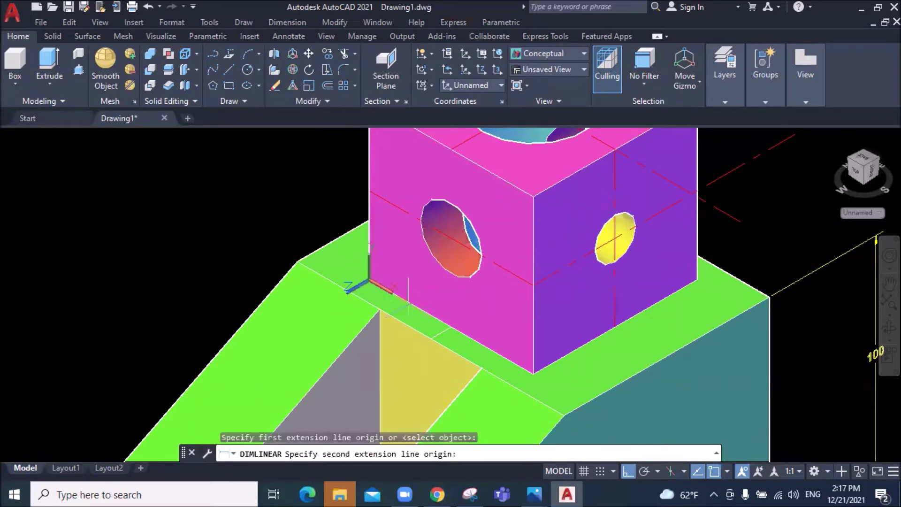
left_click(532, 372)
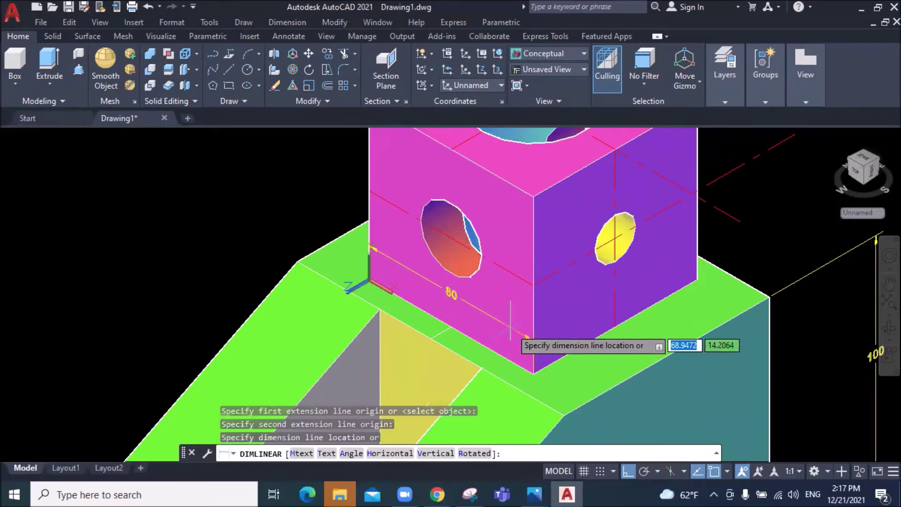
left_click(510, 324)
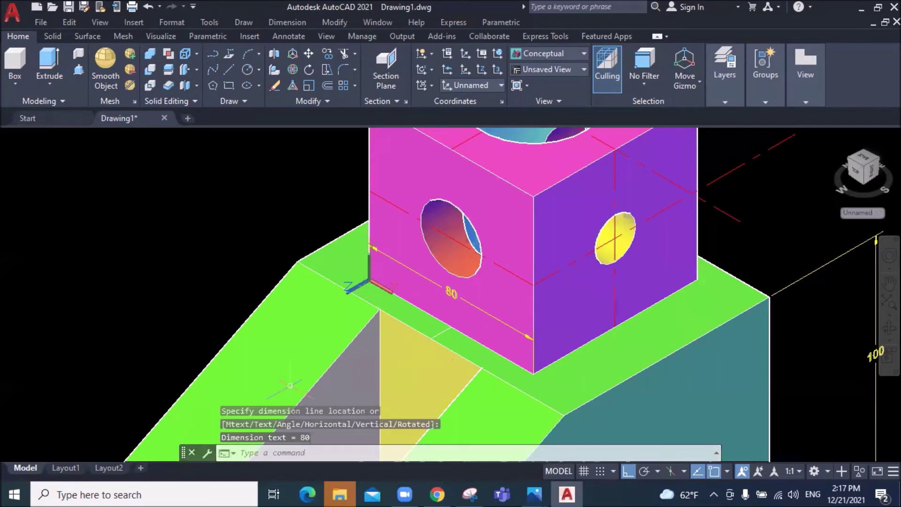
scroll(349, 288, "down", 3)
scroll(349, 288, "up", 2)
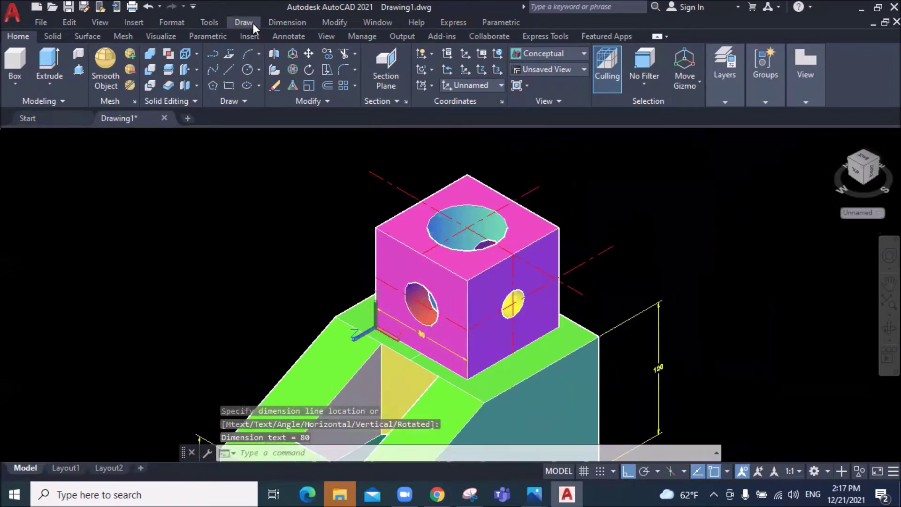
Add a 75 linear dimension for the height of the cube's front face.
left_click(295, 24)
left_click(288, 56)
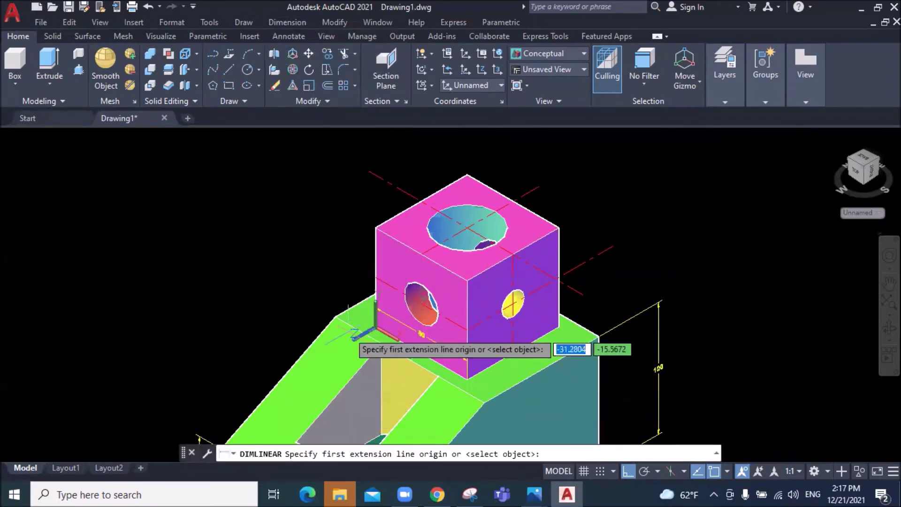
left_click(376, 326)
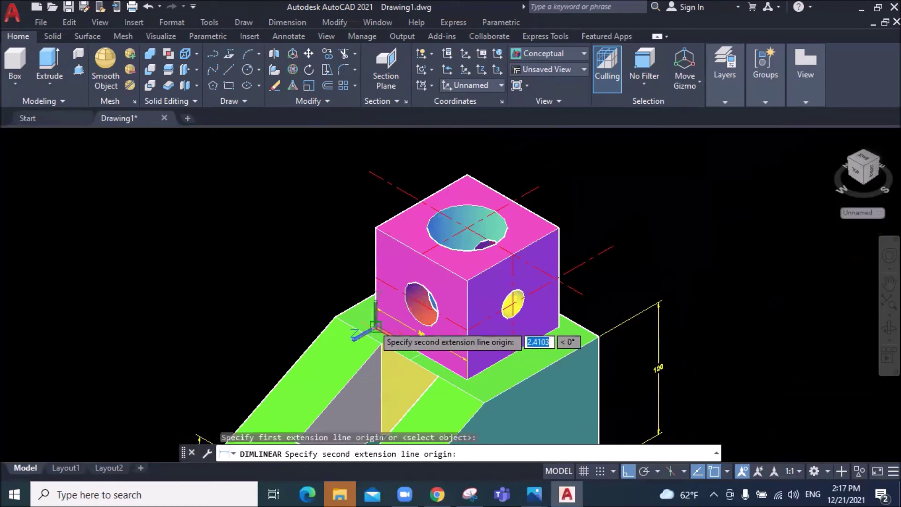
left_click(376, 228)
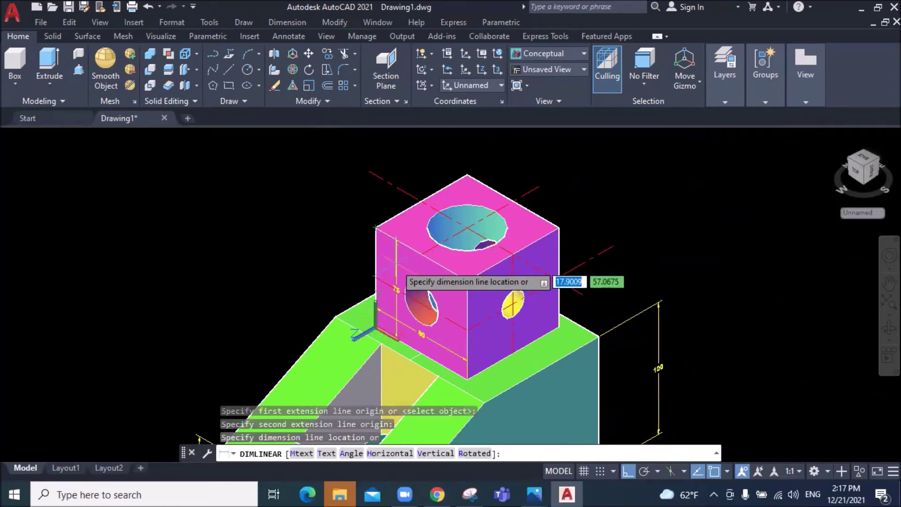
left_click(396, 269)
scroll(414, 322, "up", 2)
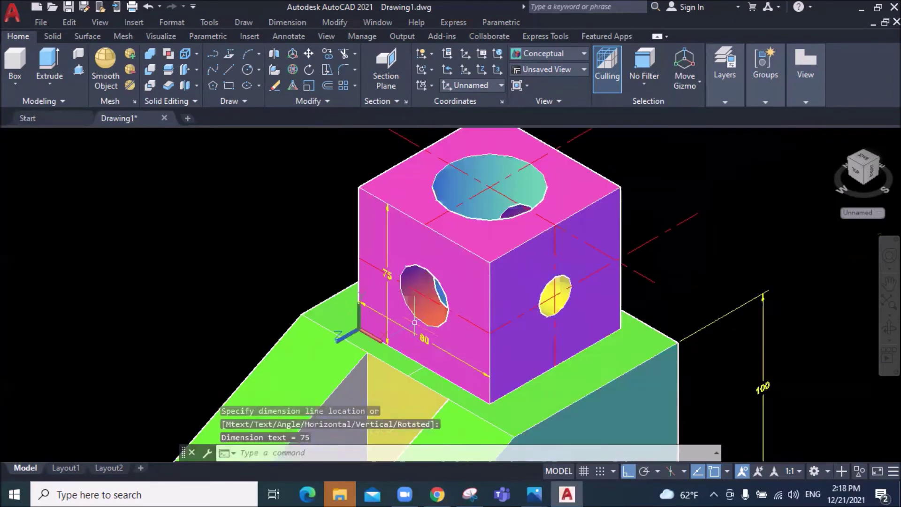
left_click(294, 26)
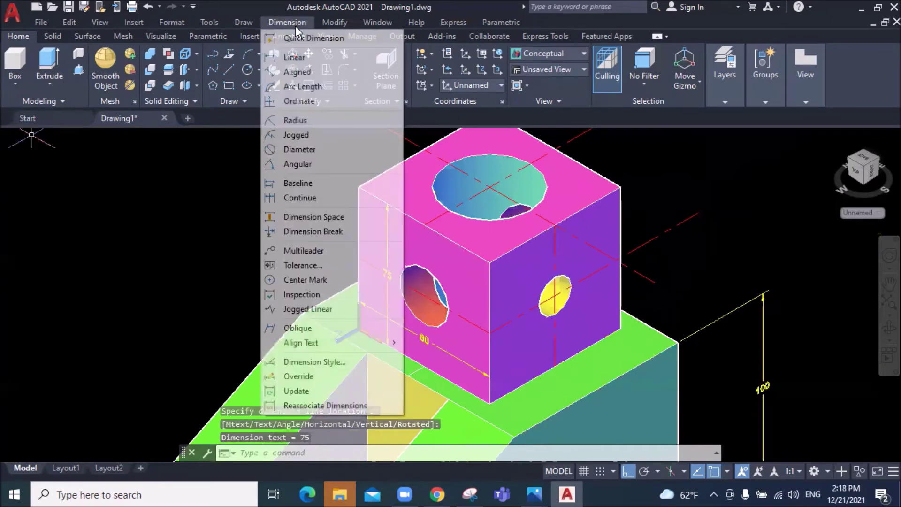
Label the hole in the cube's front face with an R15 radius dimension.
left_click(306, 125)
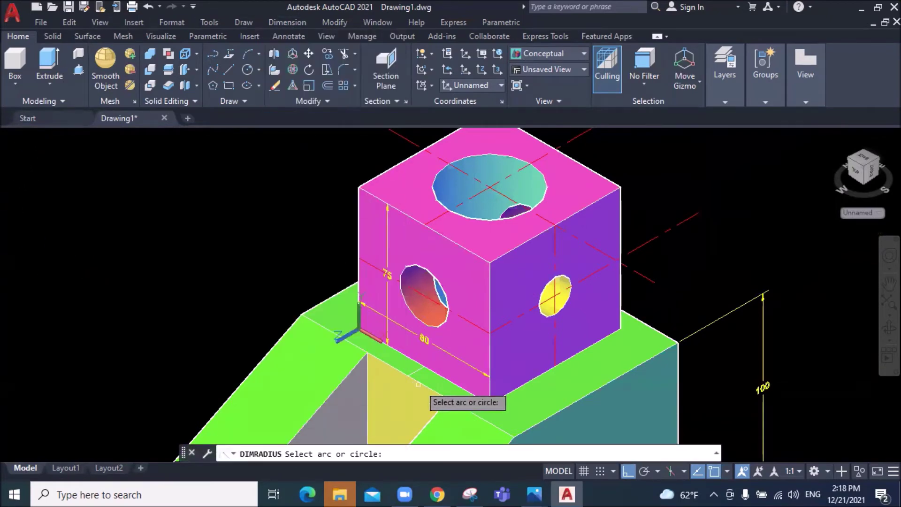
left_click(445, 291)
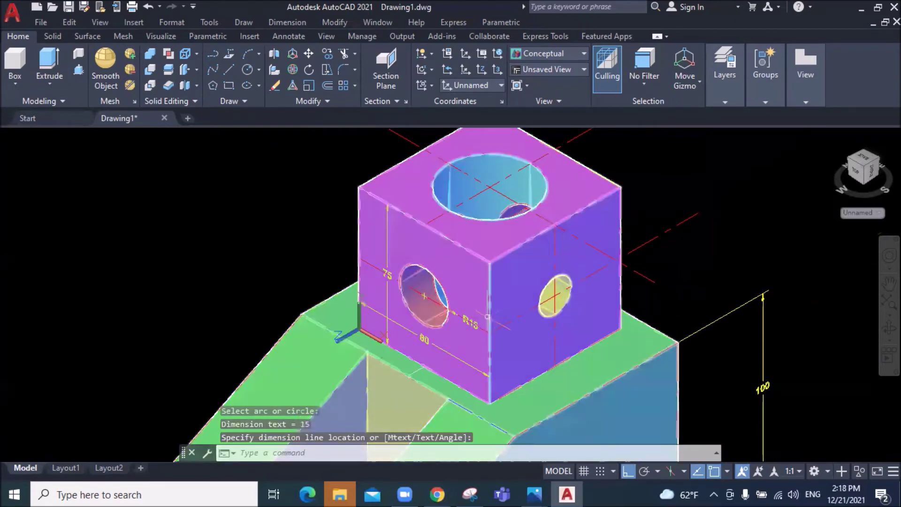
scroll(474, 350, "up", 3)
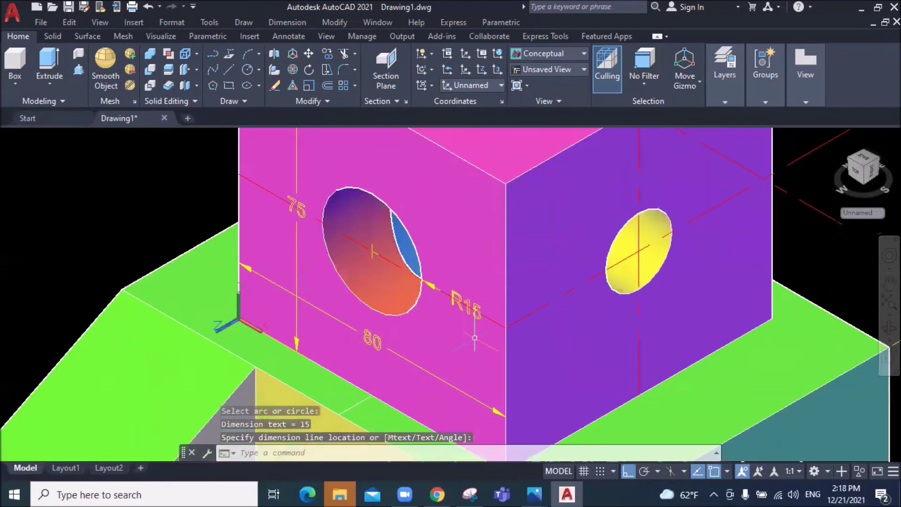
scroll(475, 338, "down", 2)
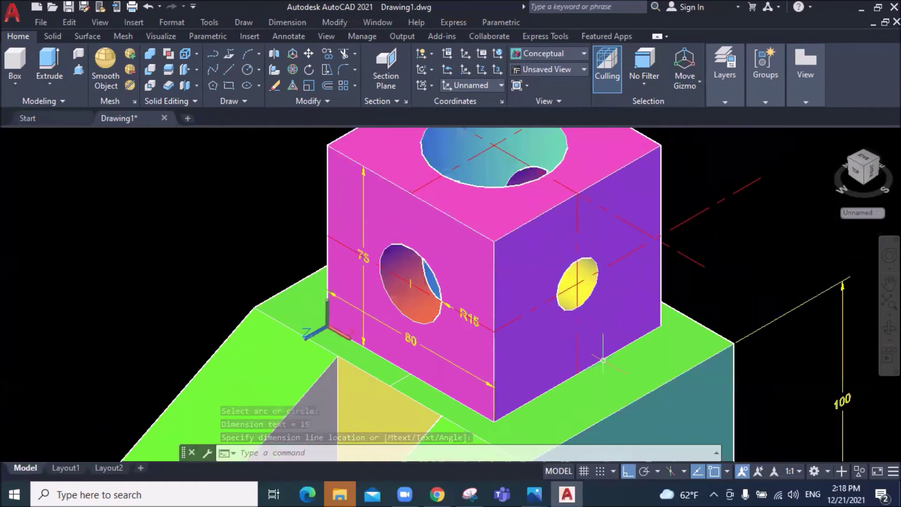
scroll(602, 360, "up", 2)
scroll(603, 357, "down", 2)
scroll(660, 337, "up", 1)
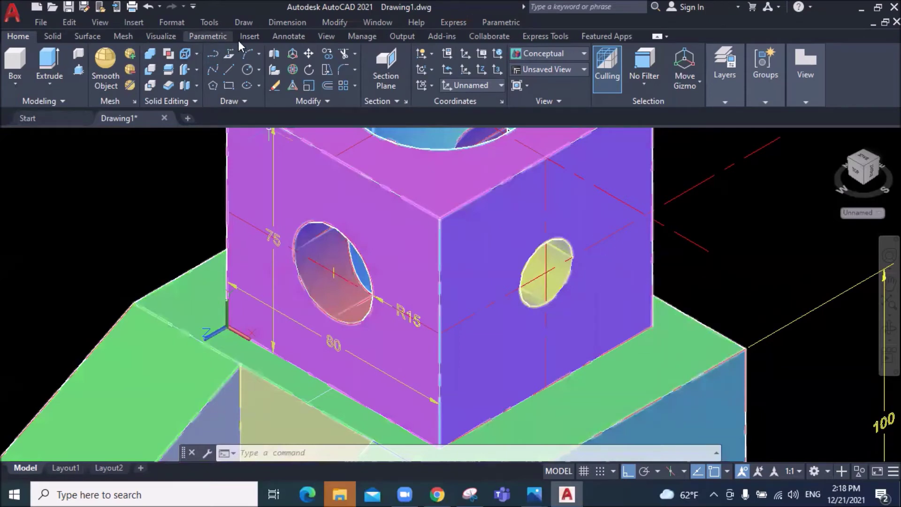
left_click(282, 24)
left_click(287, 58)
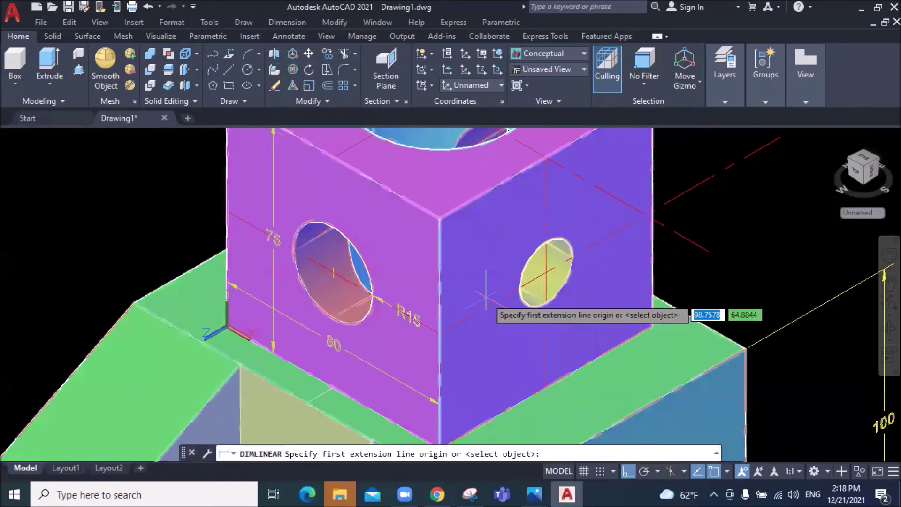
left_click(440, 218)
scroll(440, 218, "down", 2)
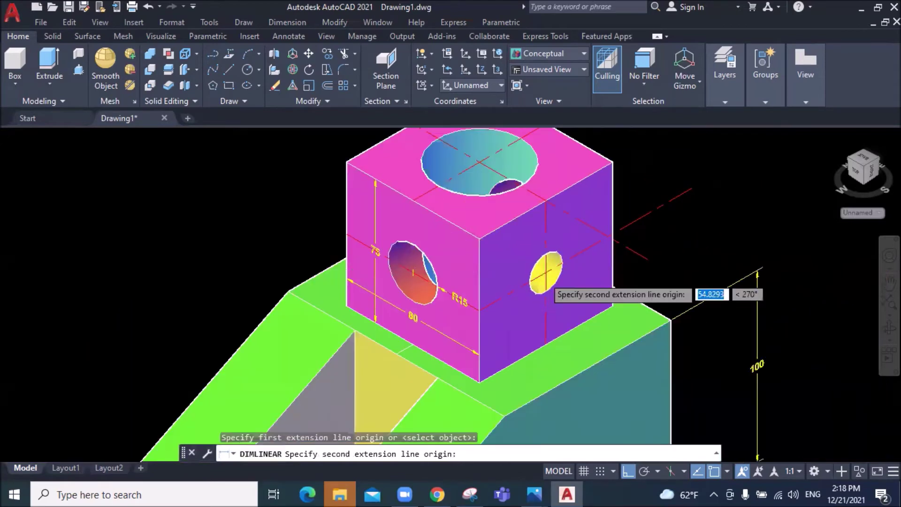
left_click(613, 162)
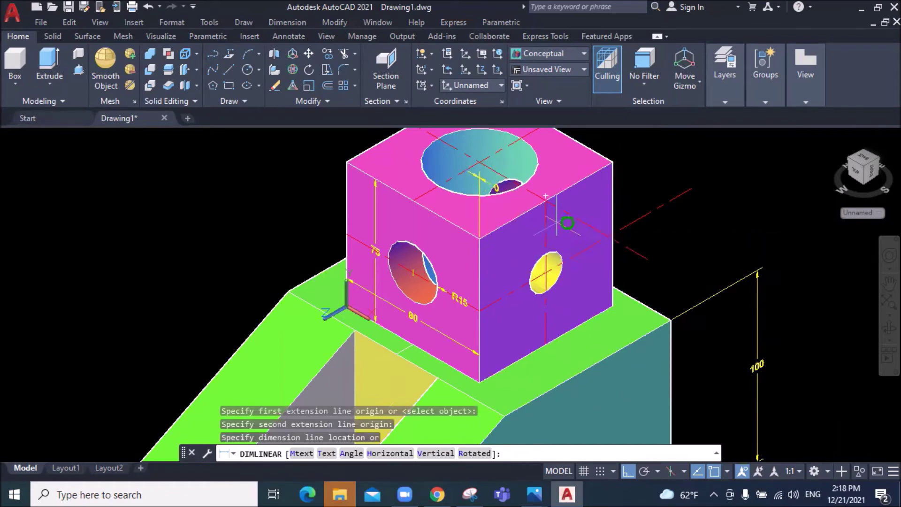
key("Escape")
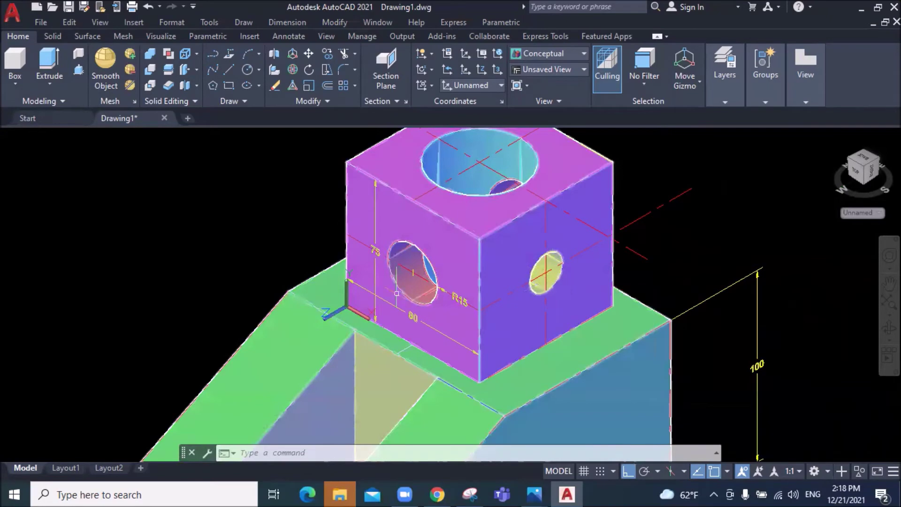
left_click(496, 71)
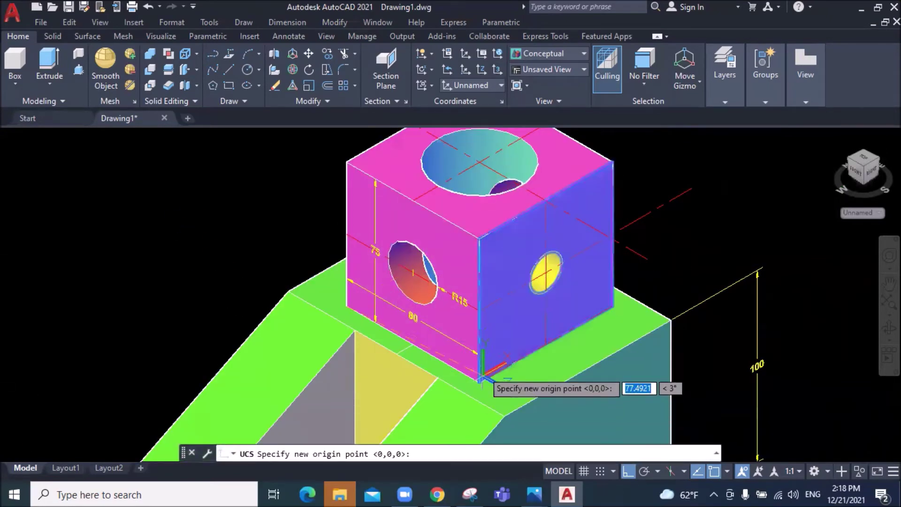
Define a three-point UCS on the cube's right face, origin at its bottom front corner.
left_click(480, 382)
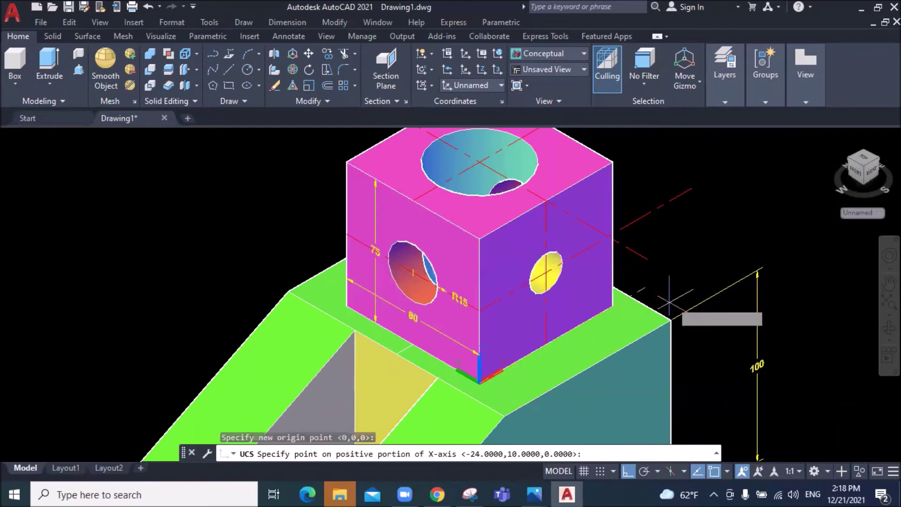
left_click(730, 272)
left_click(480, 238)
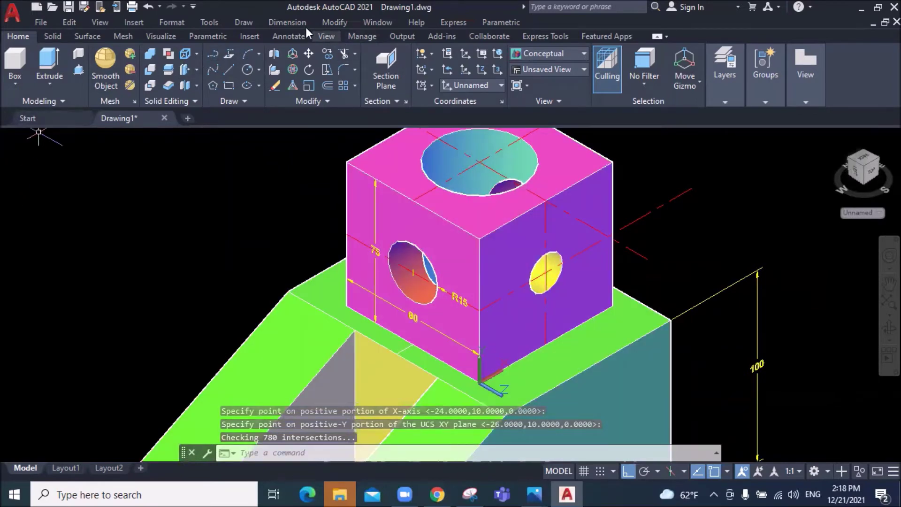
left_click(287, 22)
left_click(309, 57)
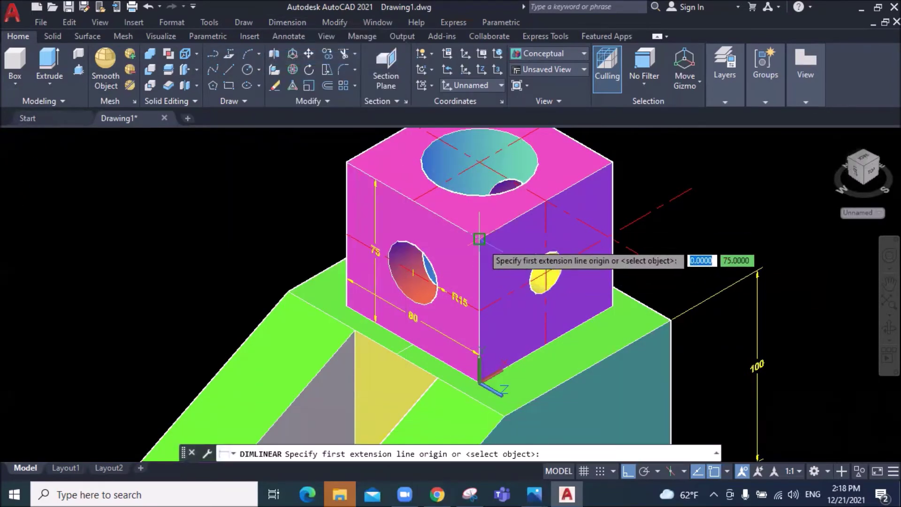
Dimension the top edge of the cube's right face as 80, placing it with object snap off.
left_click(480, 239)
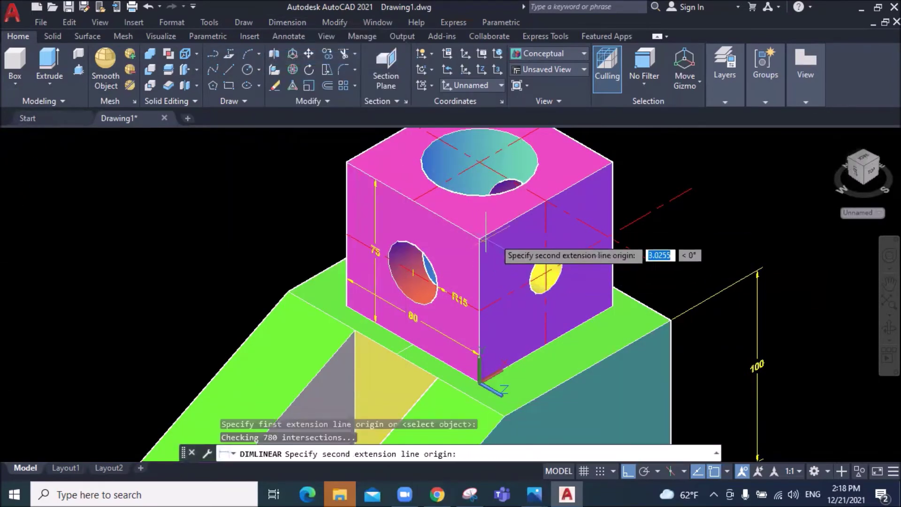
left_click(610, 184)
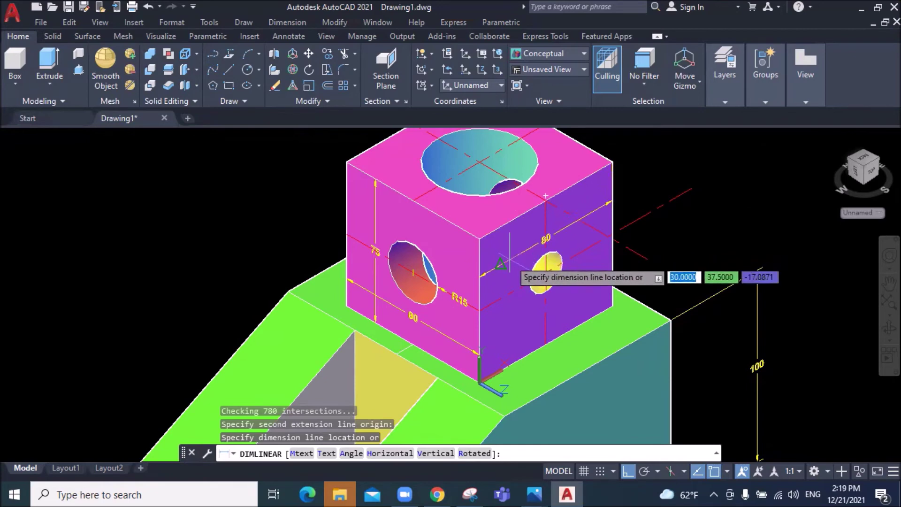
left_click(714, 471)
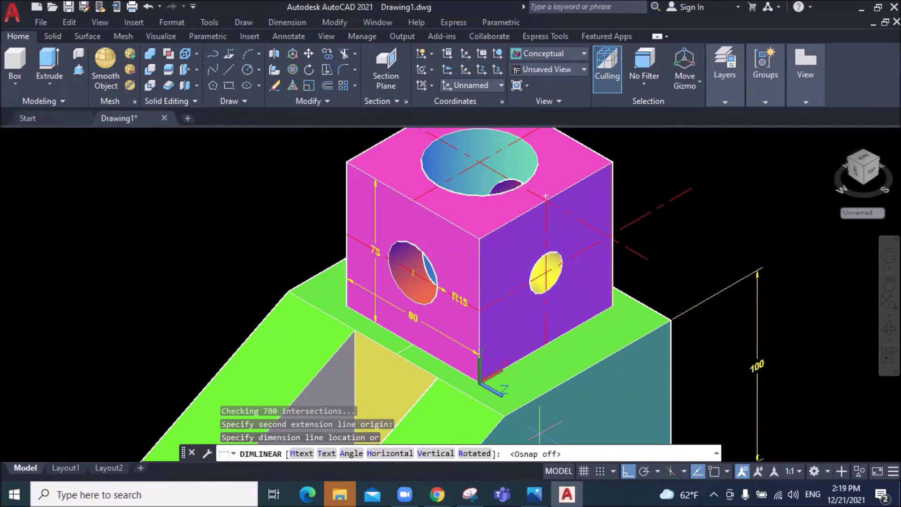
left_click(514, 244)
left_click(715, 471)
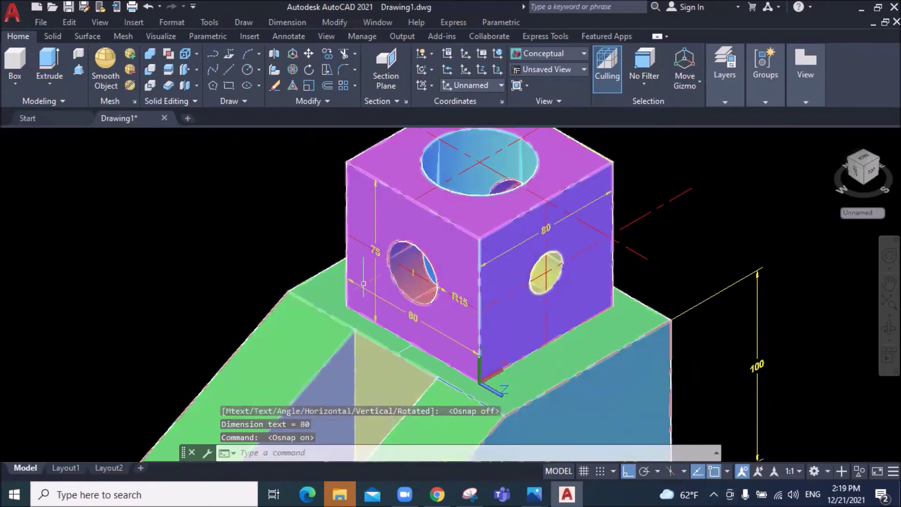
left_click(287, 23)
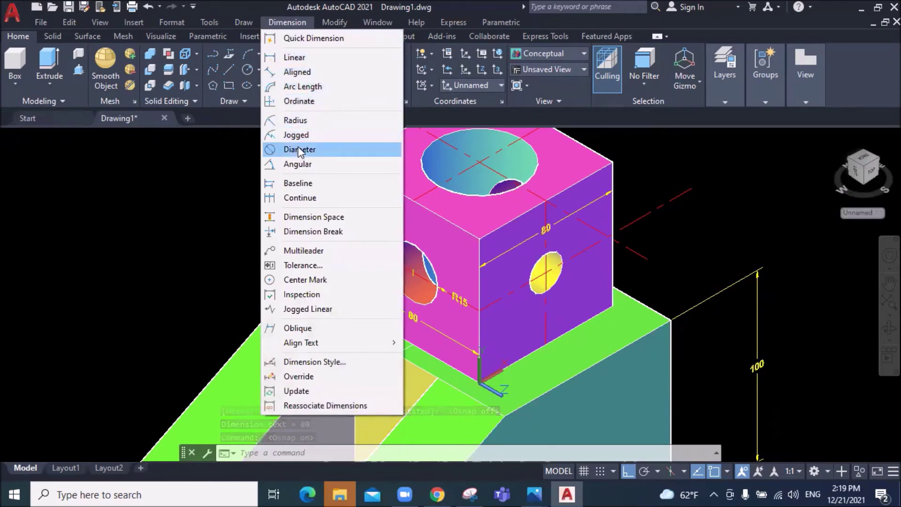
Add an R10 radius dimension to the yellow hole on the cube's right face.
left_click(299, 120)
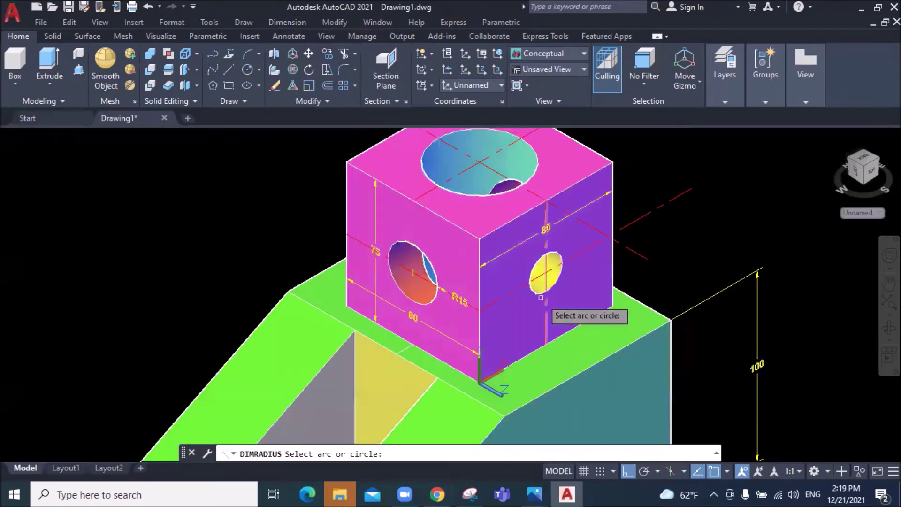
left_click(542, 293)
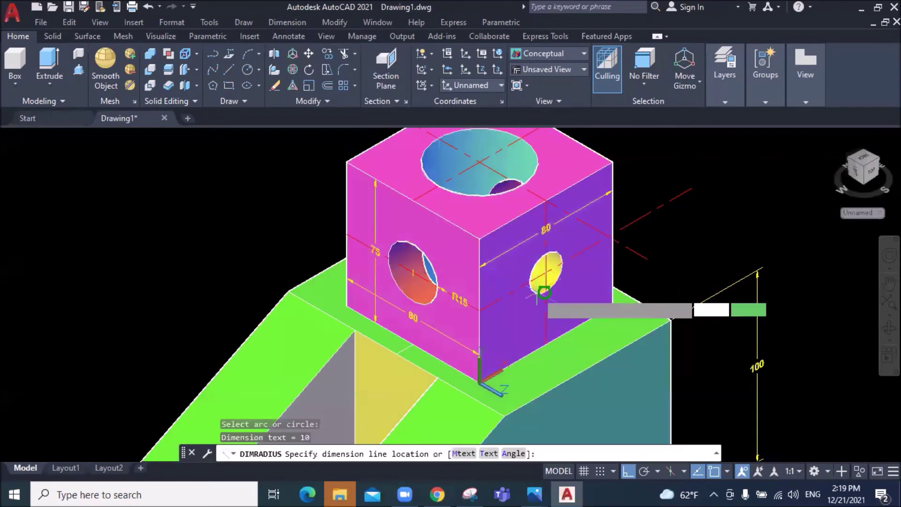
left_click(509, 315)
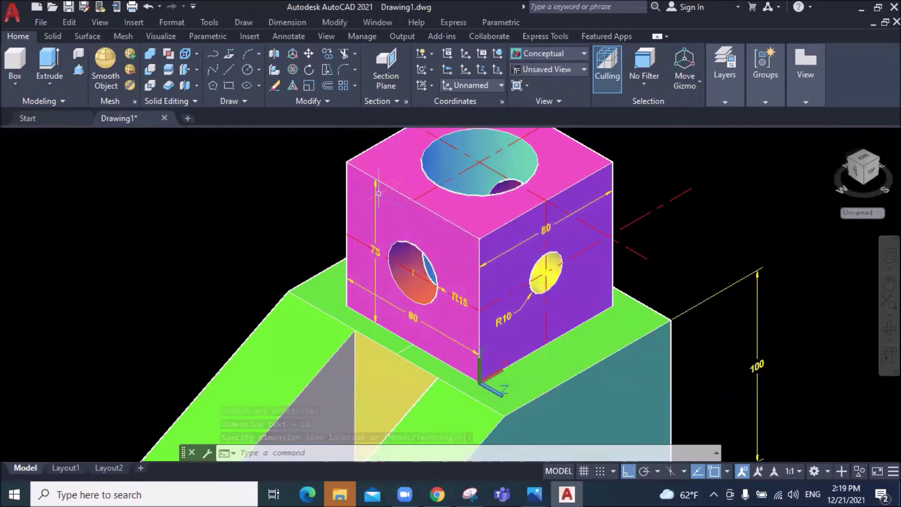
scroll(379, 188, "down", 3)
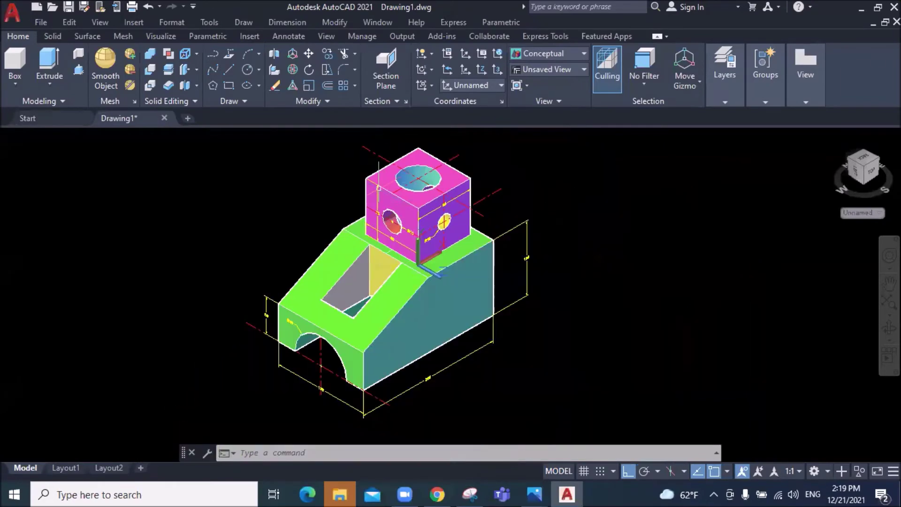
scroll(378, 187, "down", 1)
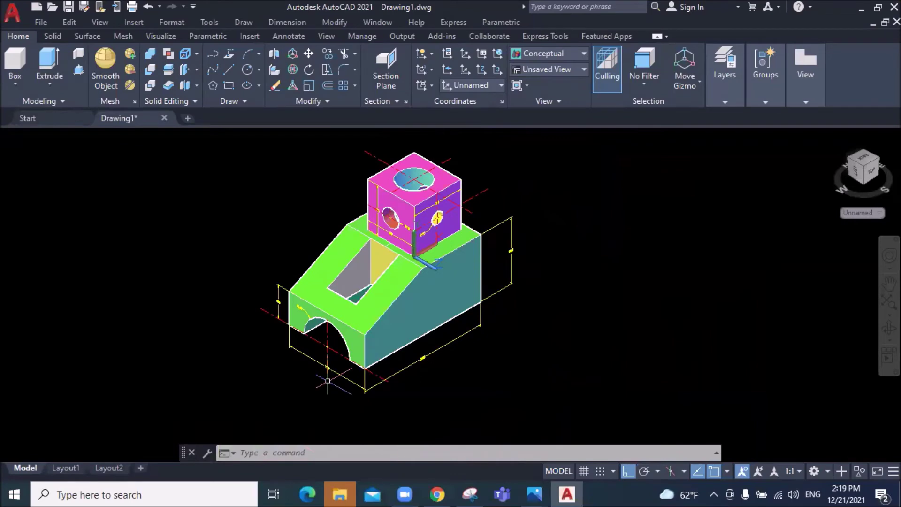
scroll(327, 380, "up", 3)
scroll(291, 353, "down", 4)
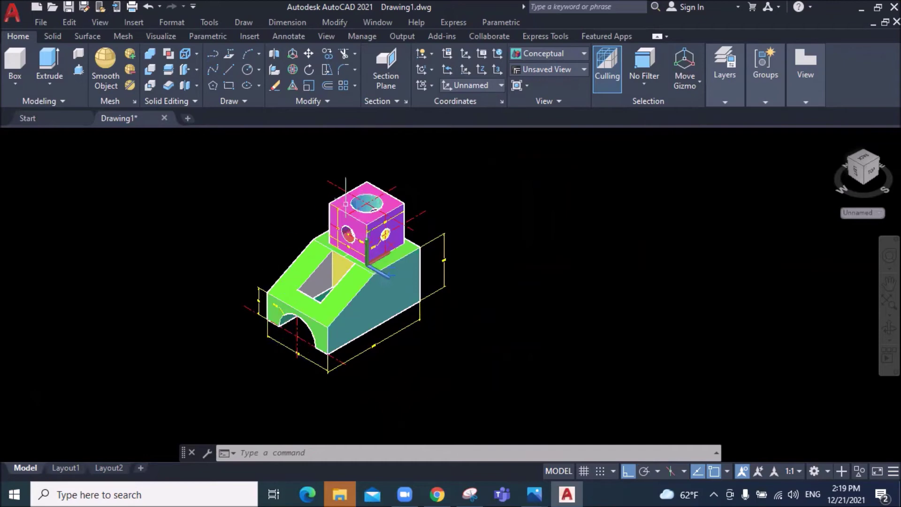
scroll(356, 193, "up", 2)
scroll(358, 179, "up", 3)
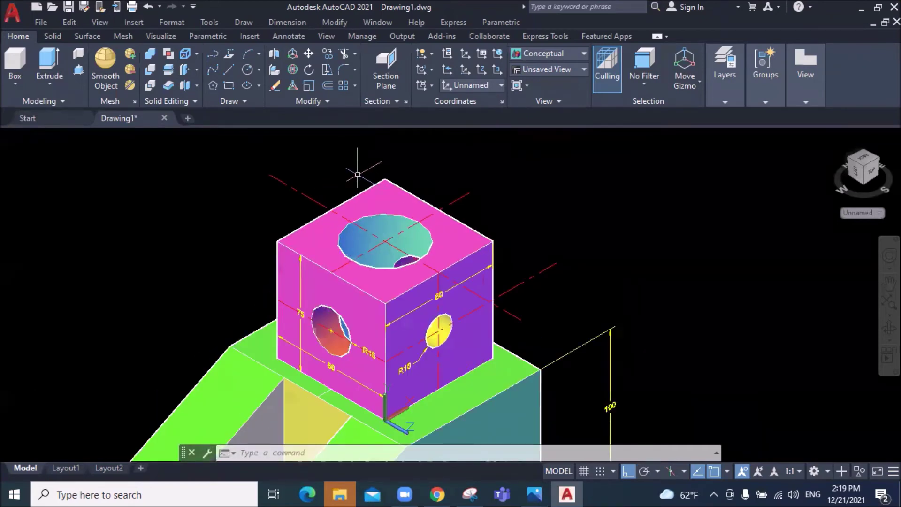
scroll(358, 174, "down", 2)
scroll(340, 307, "up", 3)
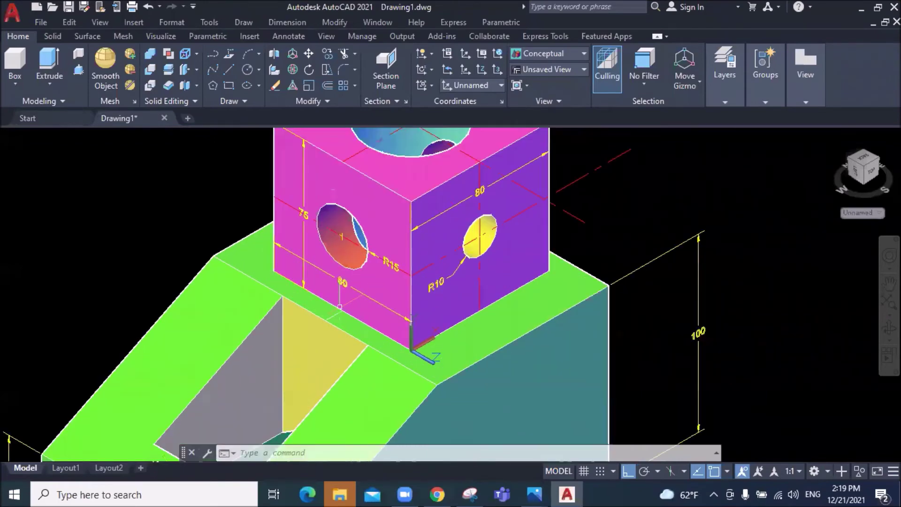
scroll(340, 306, "down", 1)
scroll(340, 306, "down", 1)
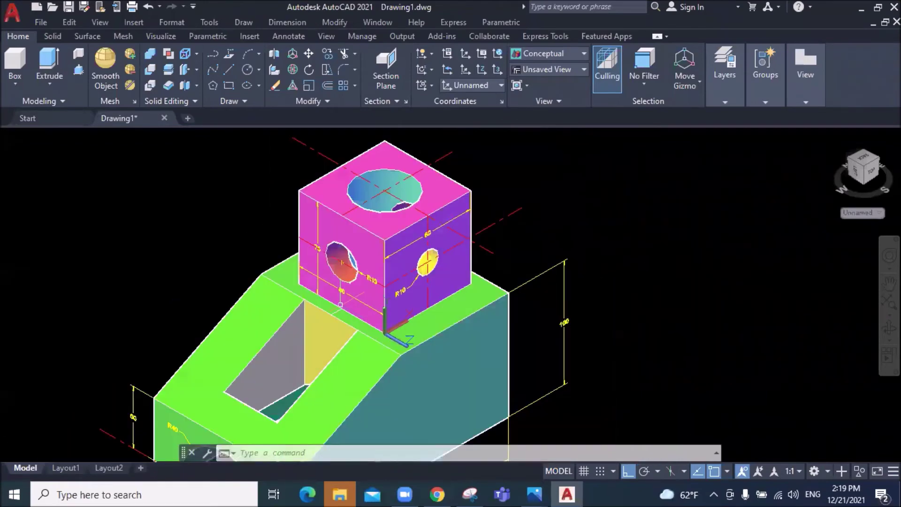
scroll(400, 355, "up", 2)
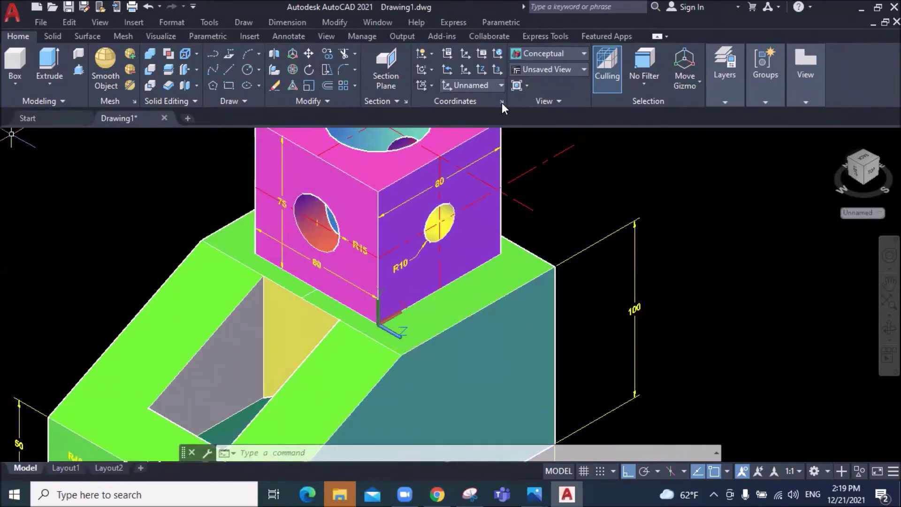
left_click(497, 70)
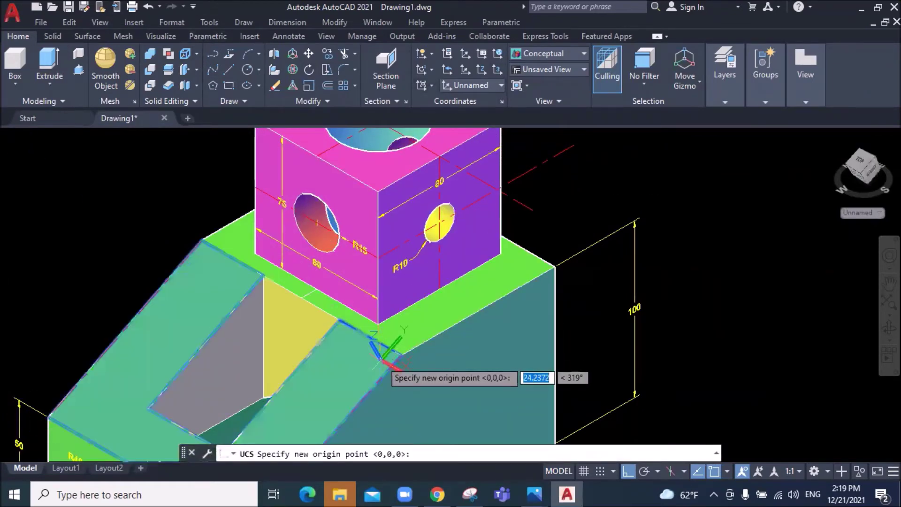
Redefine a three-point UCS with origin at the cube's lower front corner on the base's top face.
left_click(399, 355)
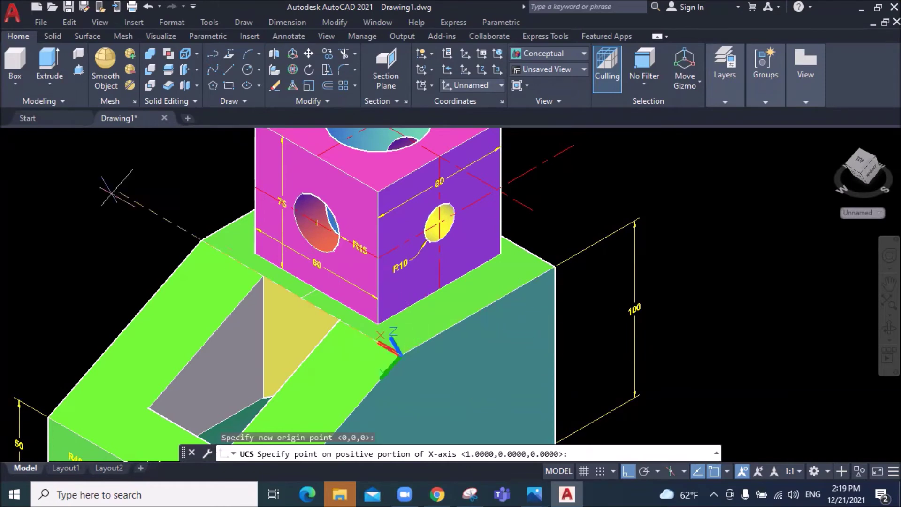
key("Escape")
left_click(497, 68)
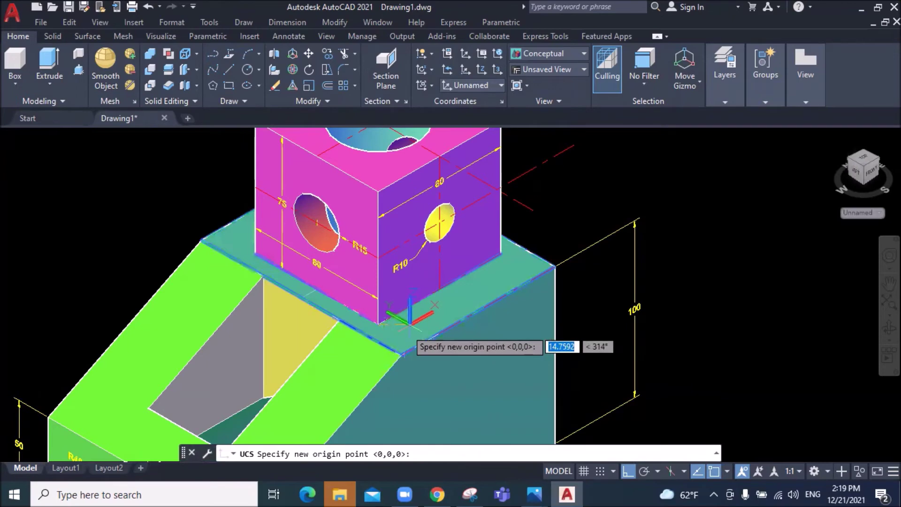
left_click(401, 355)
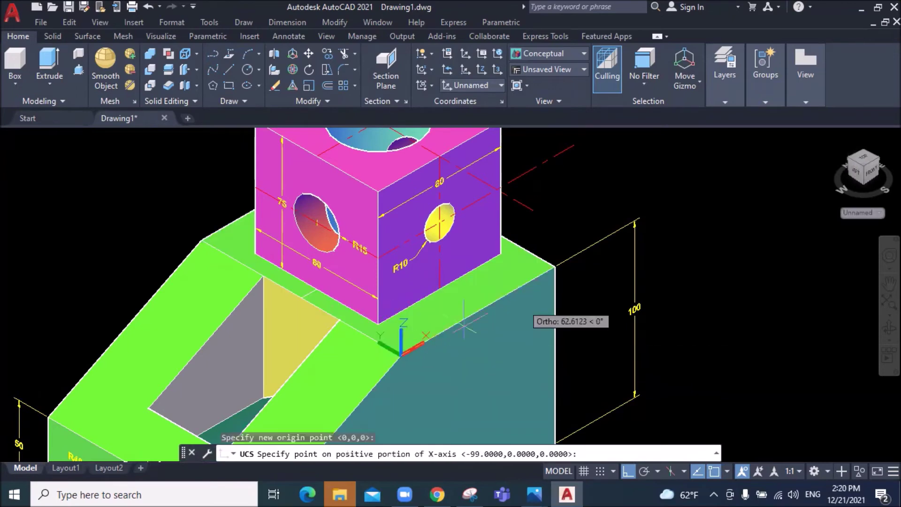
left_click(581, 257)
left_click(129, 206)
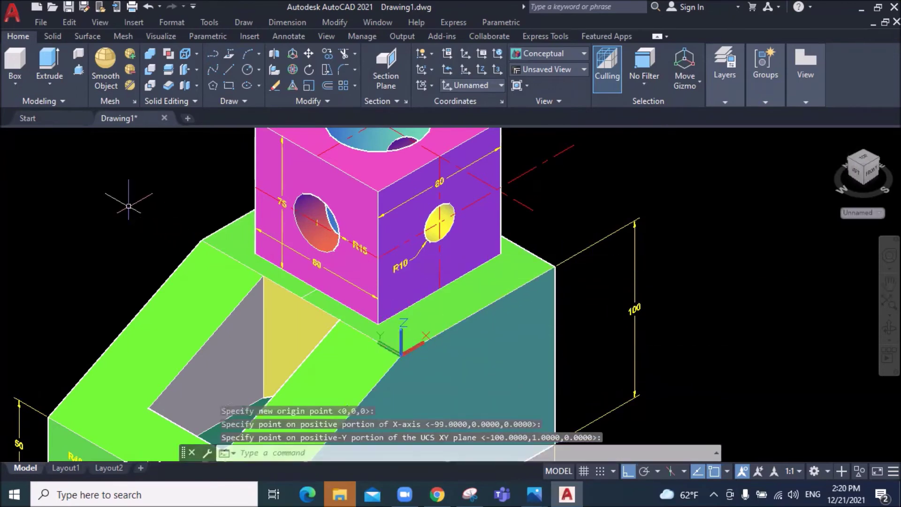
Add a 10 linear dimension for the offset between the cube's front face and the base edge.
left_click(286, 22)
left_click(300, 57)
scroll(322, 263, "up", 3)
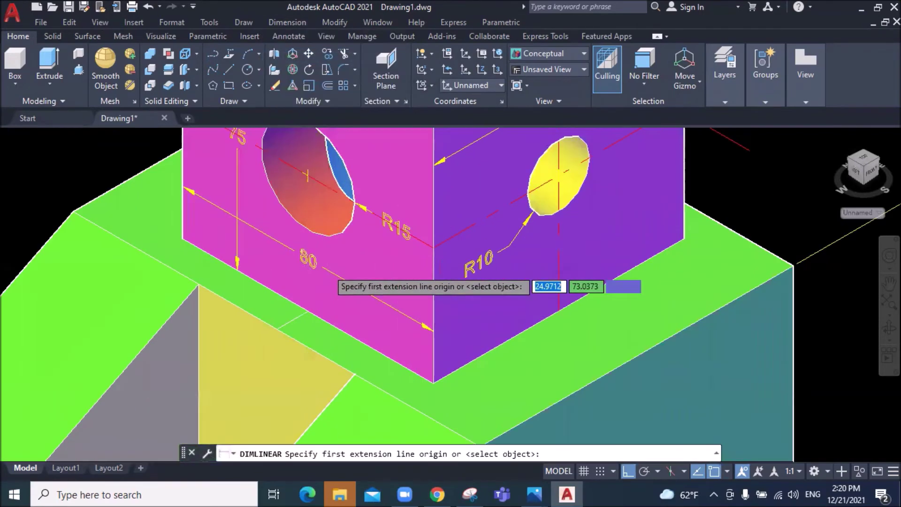
left_click(308, 314)
left_click(277, 329)
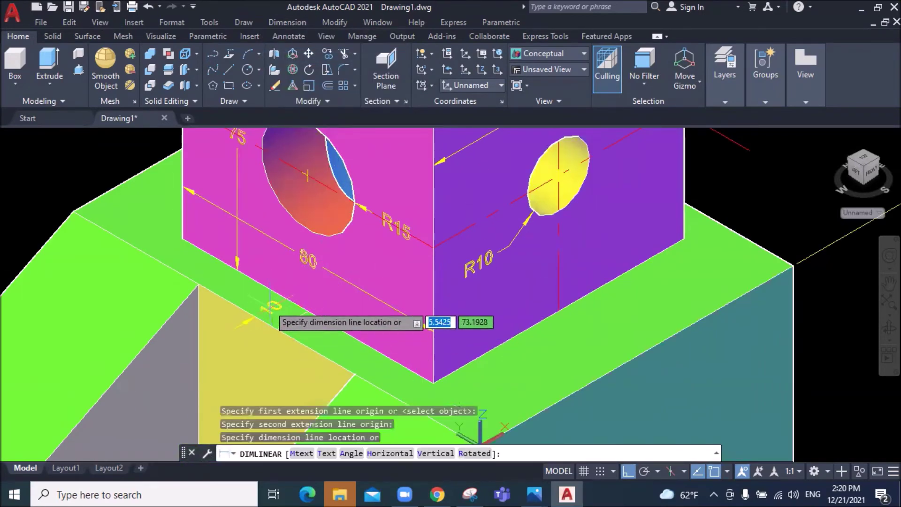
left_click(265, 309)
scroll(78, 347, "down", 4)
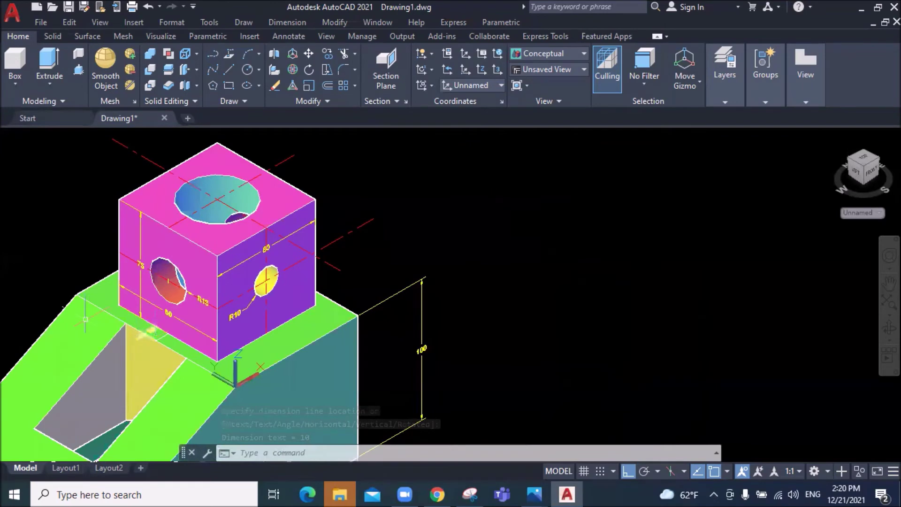
scroll(85, 319, "up", 2)
scroll(85, 319, "down", 5)
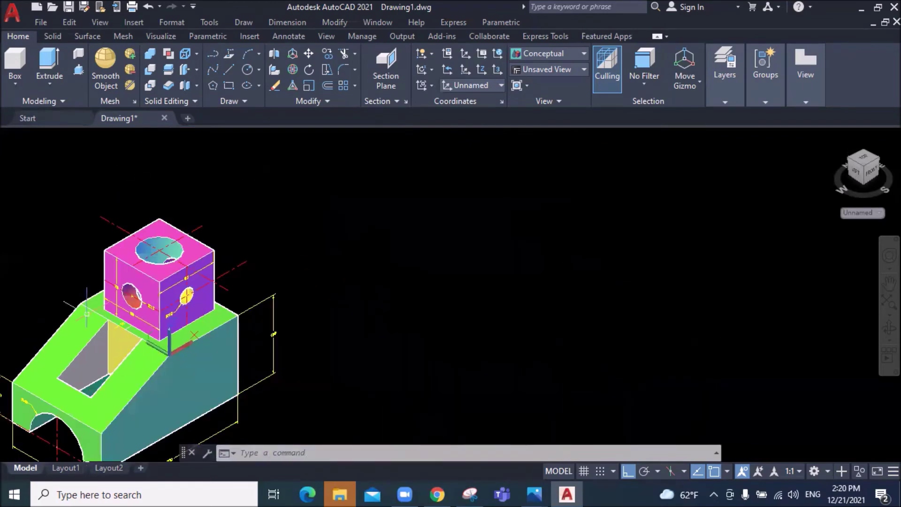
scroll(87, 313, "up", 3)
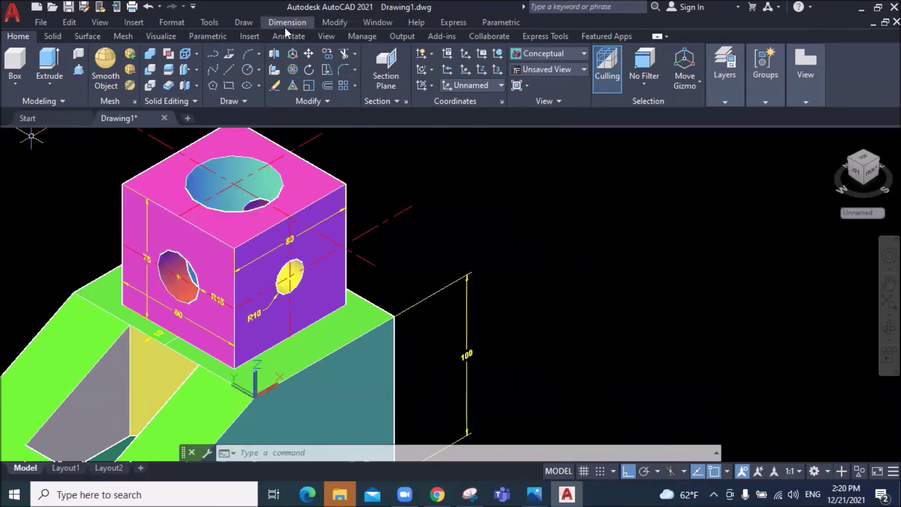
Add a 50 linear dimension beside the slot.
left_click(286, 27)
left_click(294, 61)
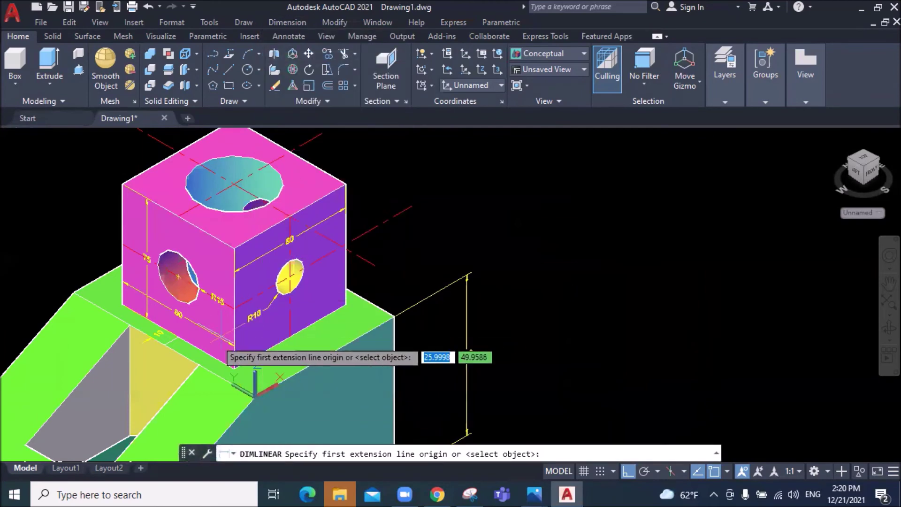
left_click(130, 325)
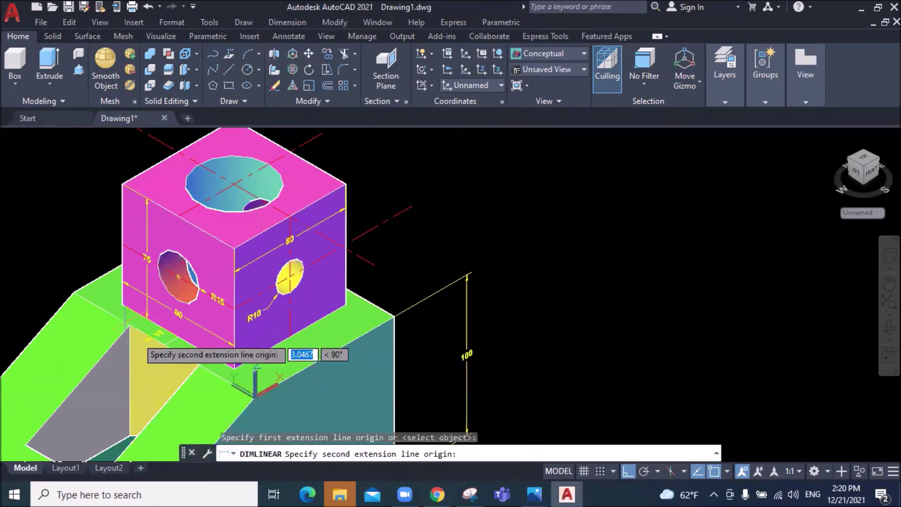
left_click(192, 368)
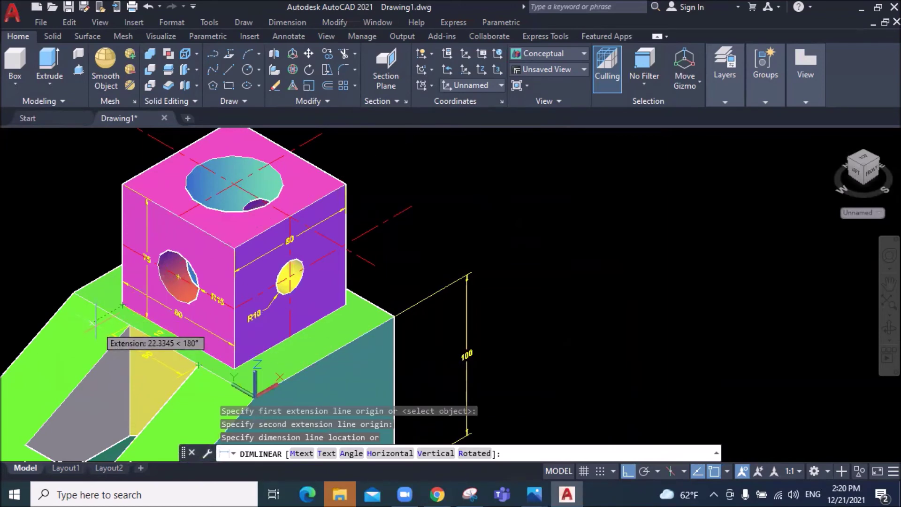
left_click(95, 323)
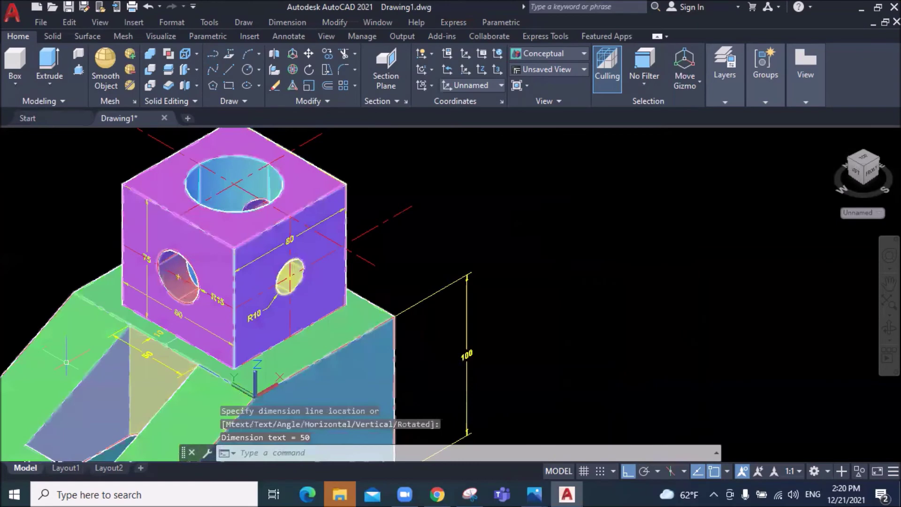
scroll(66, 362, "down", 1)
scroll(66, 362, "down", 1)
scroll(61, 411, "up", 2)
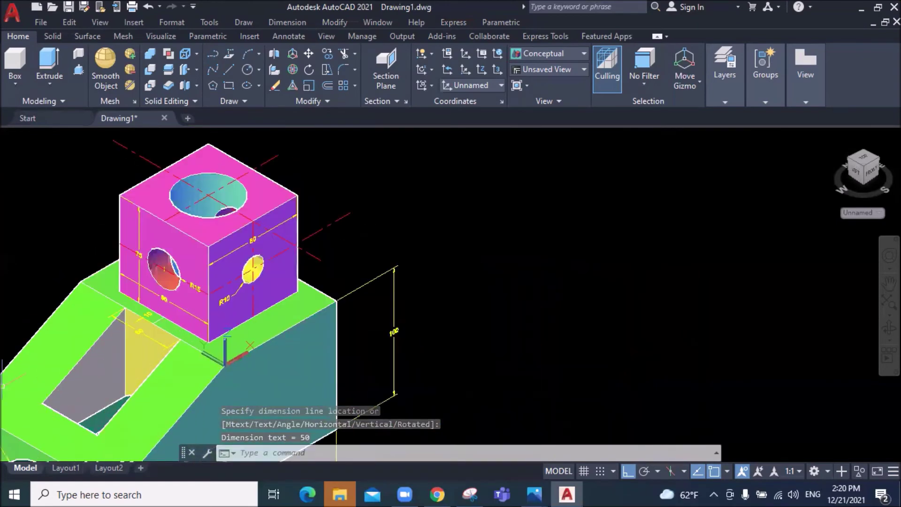
Add a 75 linear dimension along the base's upper-left edge.
left_click(287, 22)
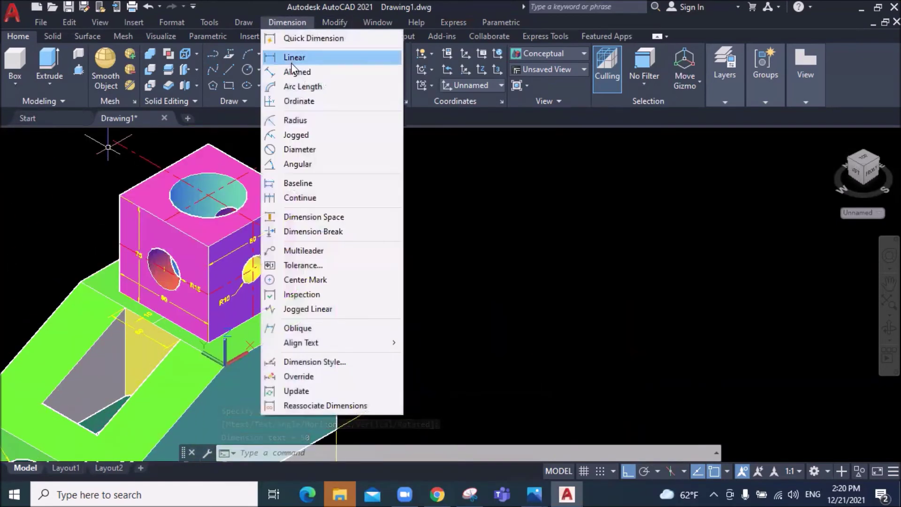
left_click(295, 57)
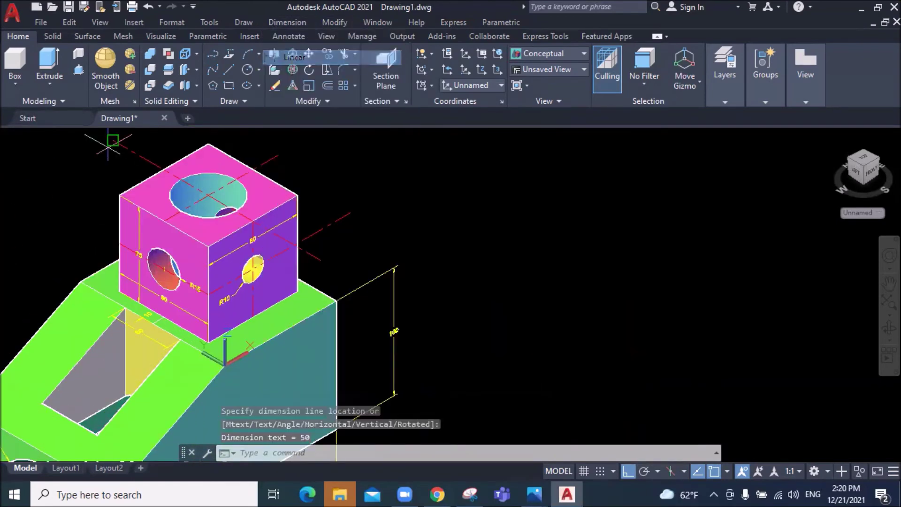
left_click(124, 307)
left_click(43, 402)
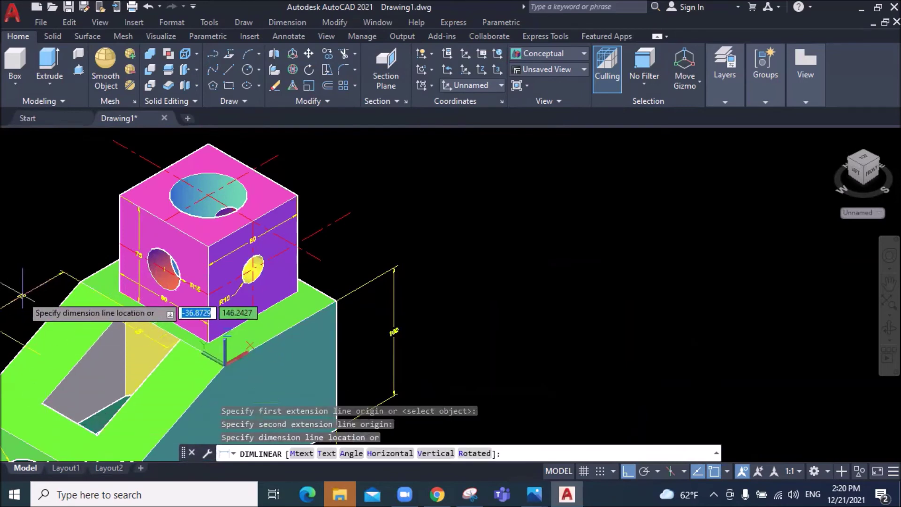
left_click(42, 323)
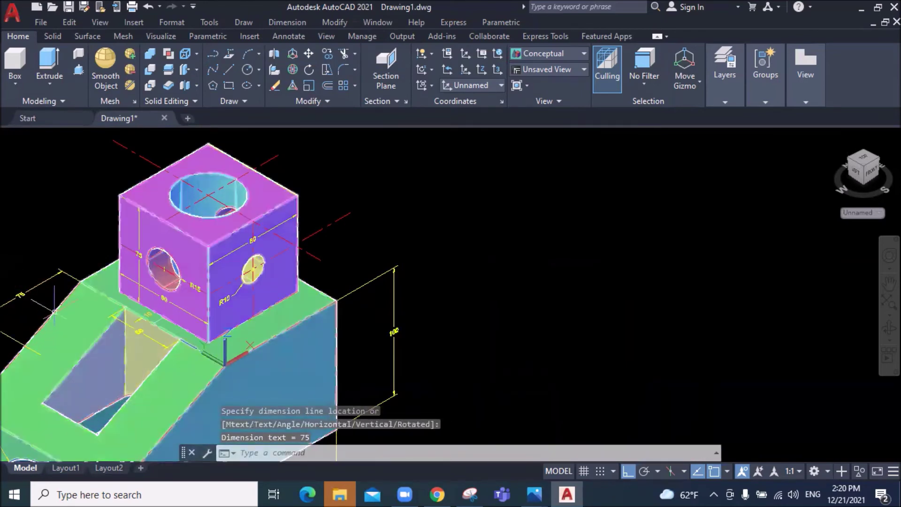
scroll(10, 291, "up", 1)
scroll(10, 292, "up", 1)
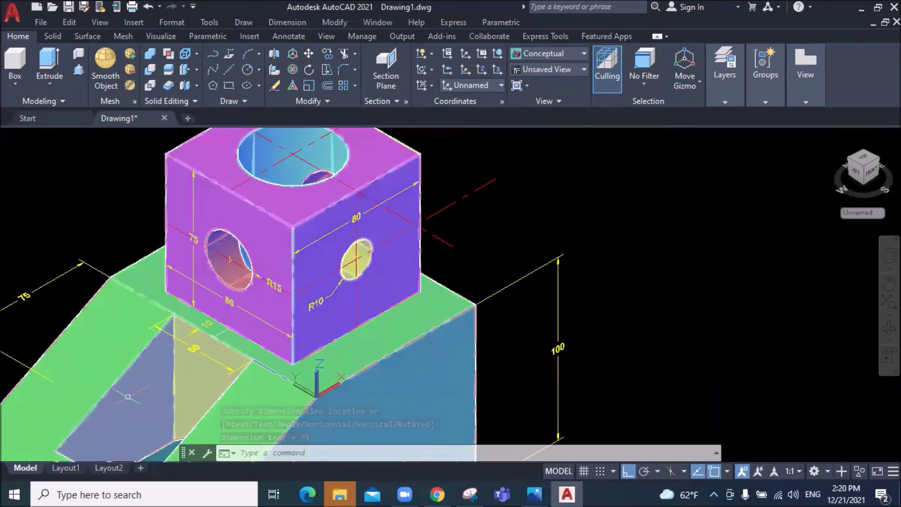
scroll(140, 363, "down", 2)
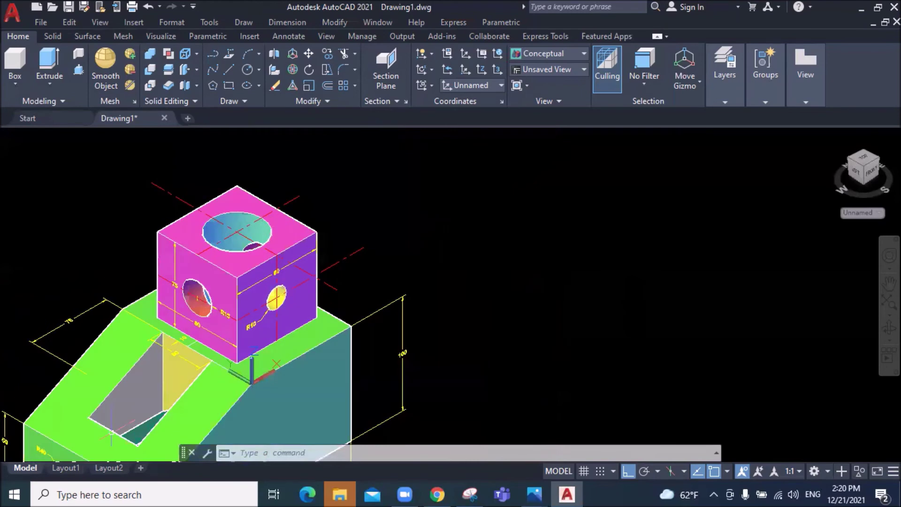
scroll(137, 367, "down", 2)
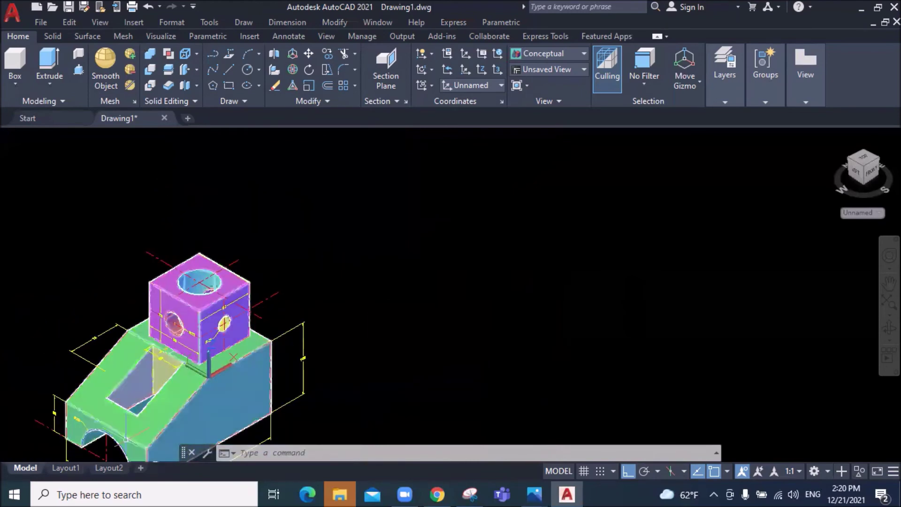
scroll(125, 446, "up", 2)
scroll(124, 446, "down", 2)
scroll(123, 448, "up", 2)
scroll(122, 449, "up", 2)
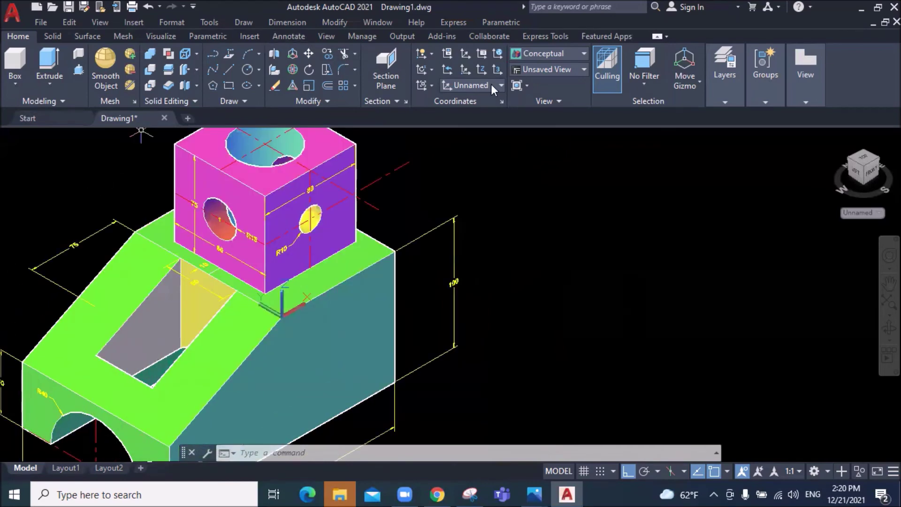
left_click(497, 66)
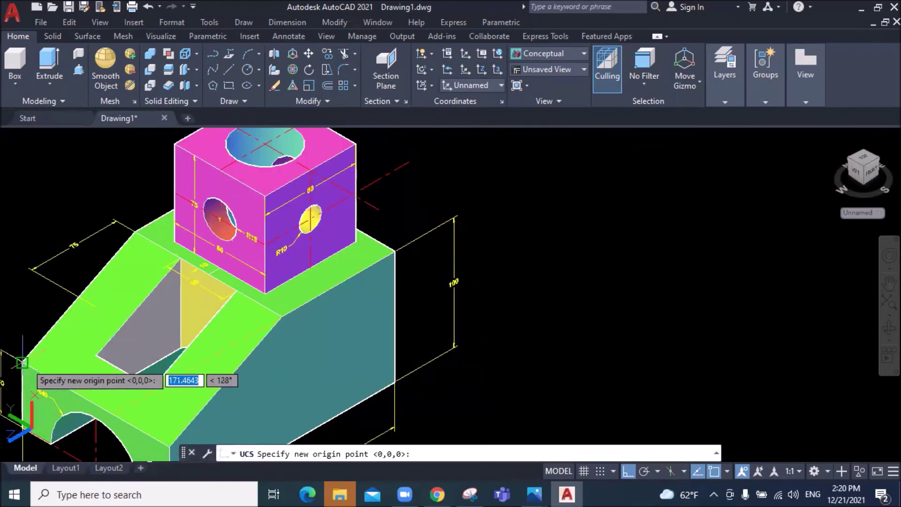
Define a three-point UCS with origin at the base's lower front corner beside the arch.
left_click(169, 447)
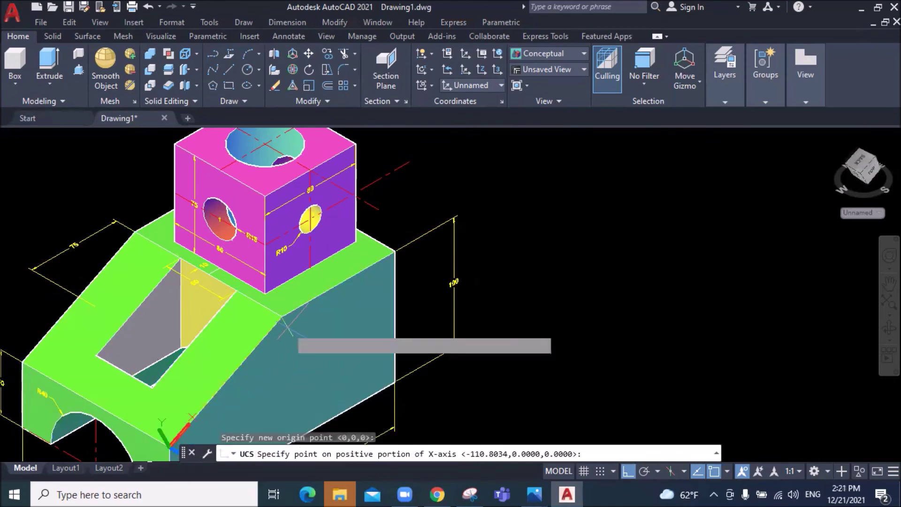
left_click(281, 318)
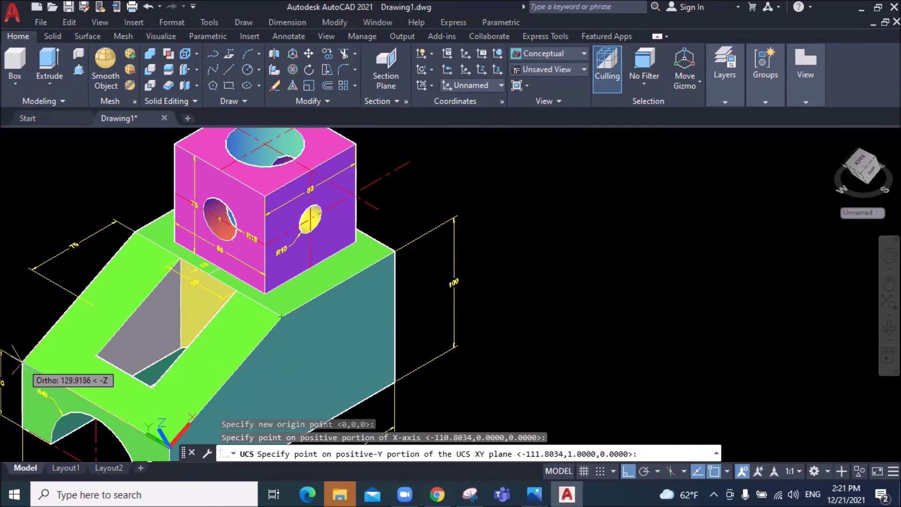
left_click(3, 314)
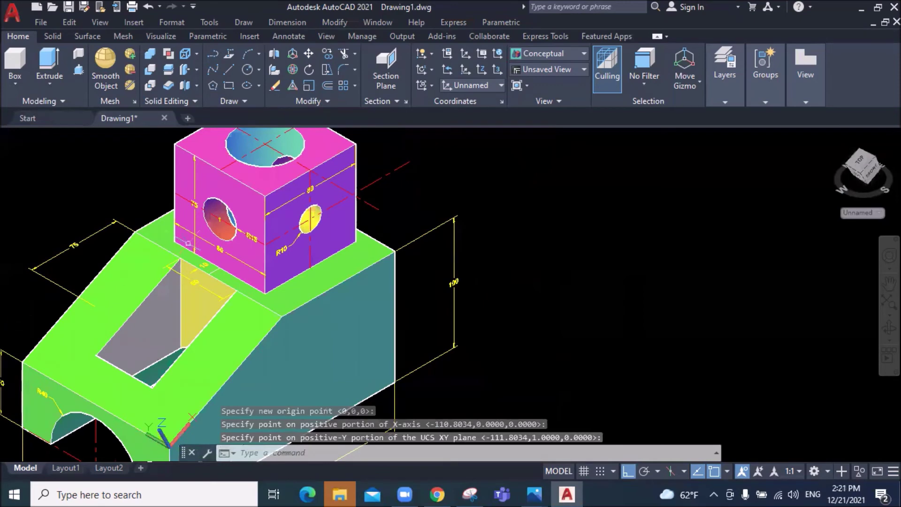
left_click(291, 24)
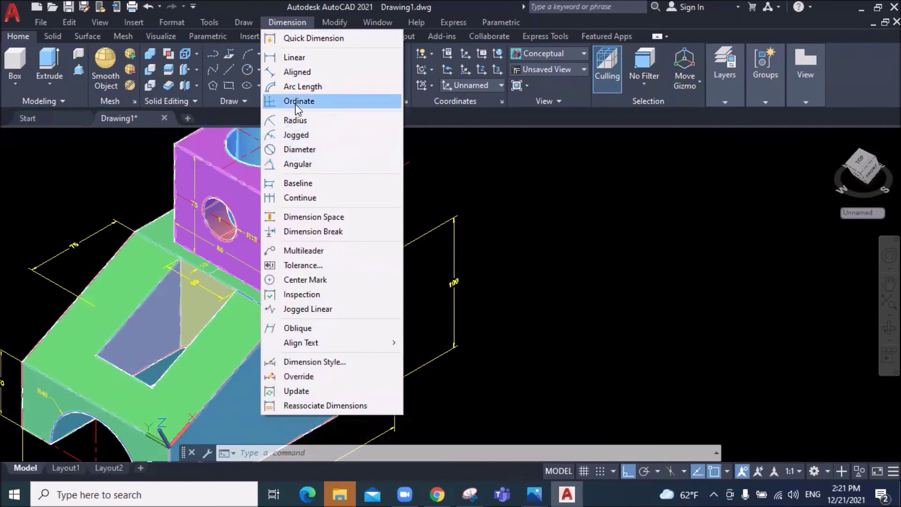
Draw an 84 aligned dimension along the sloped face beside the rectangular opening.
left_click(299, 72)
scroll(96, 377, "up", 2)
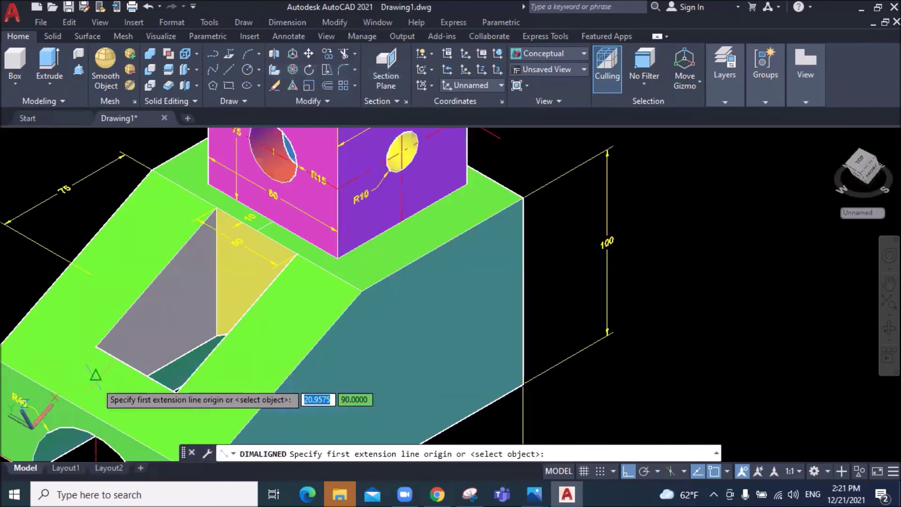
left_click(176, 390)
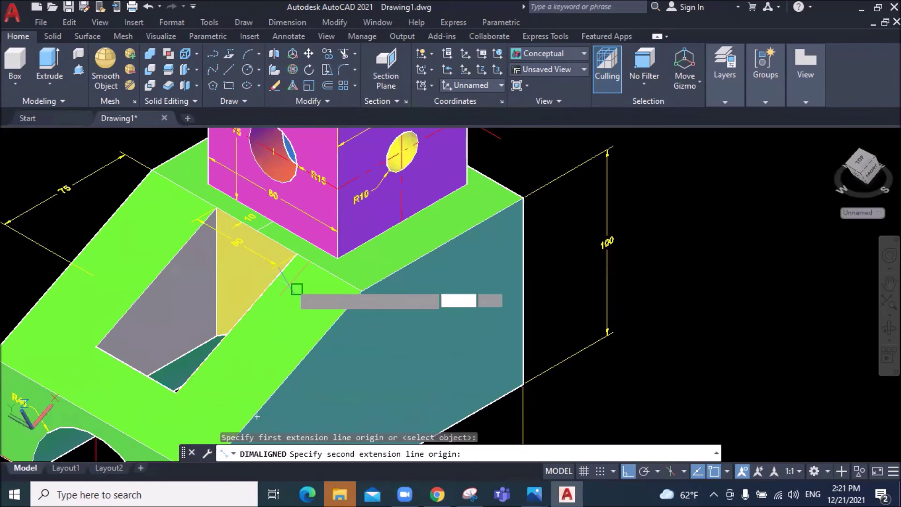
left_click(297, 254)
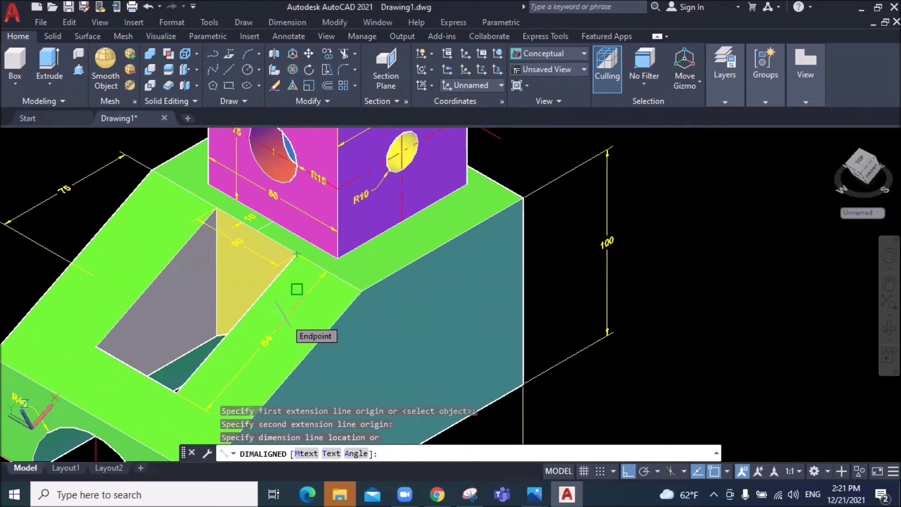
left_click(160, 283)
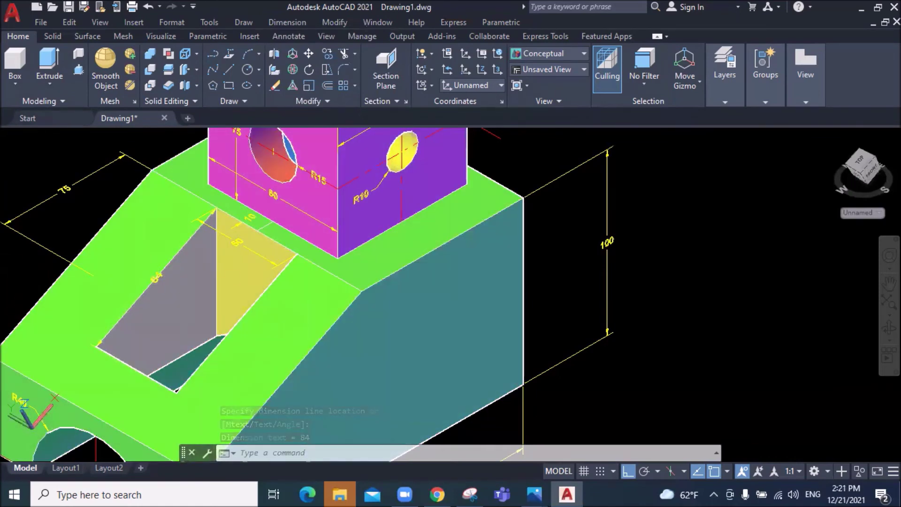
Erase the unwanted 84 aligned dimension and zoom onto the top cube.
left_click(157, 296, "ctrl")
key("Delete")
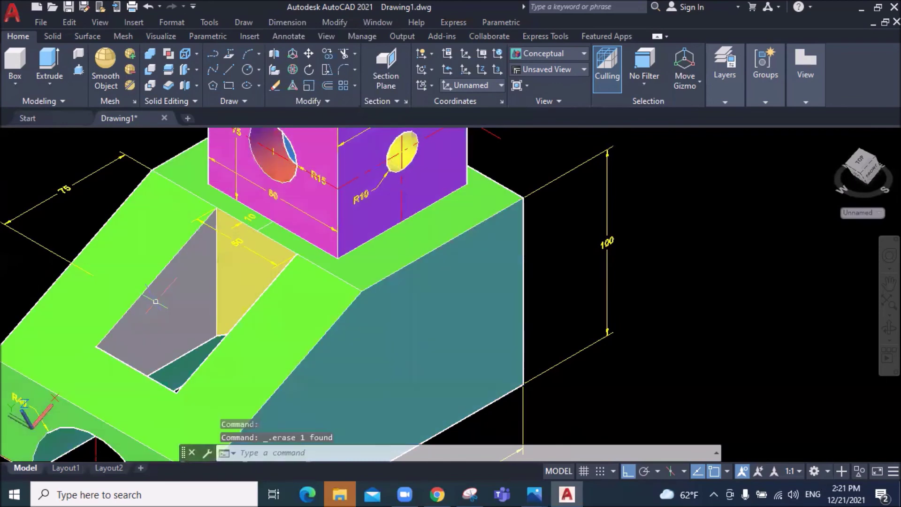
scroll(161, 297, "down", 4)
scroll(173, 233, "up", 1)
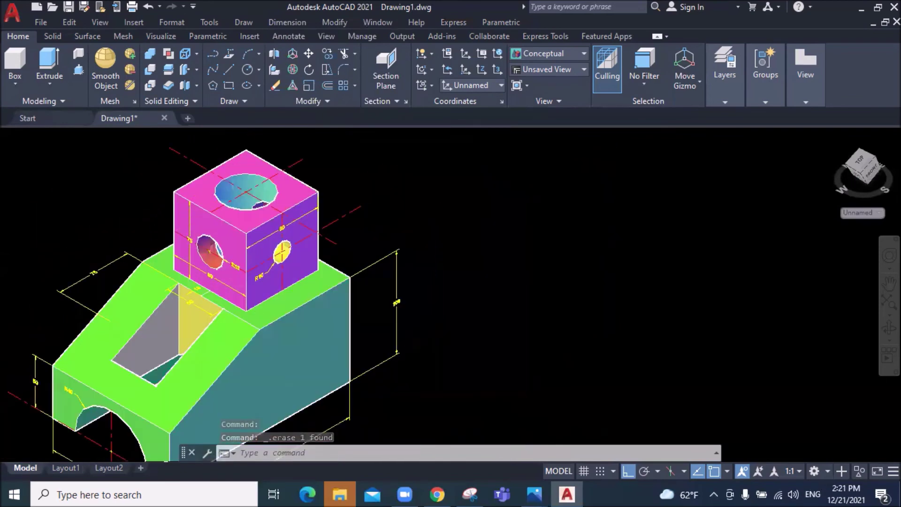
scroll(237, 144, "up", 3)
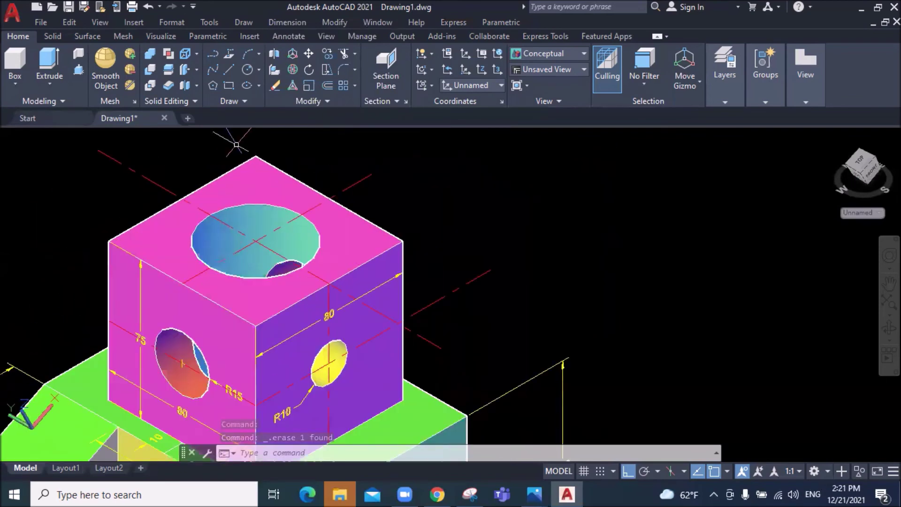
Create a 3-point UCS with origin at the cube's top front corner, X along its edge.
left_click(498, 75)
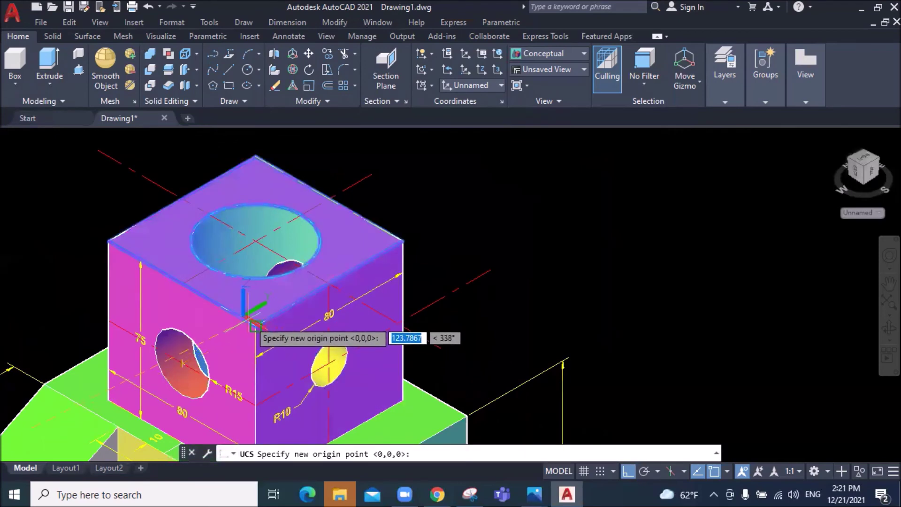
left_click(256, 325)
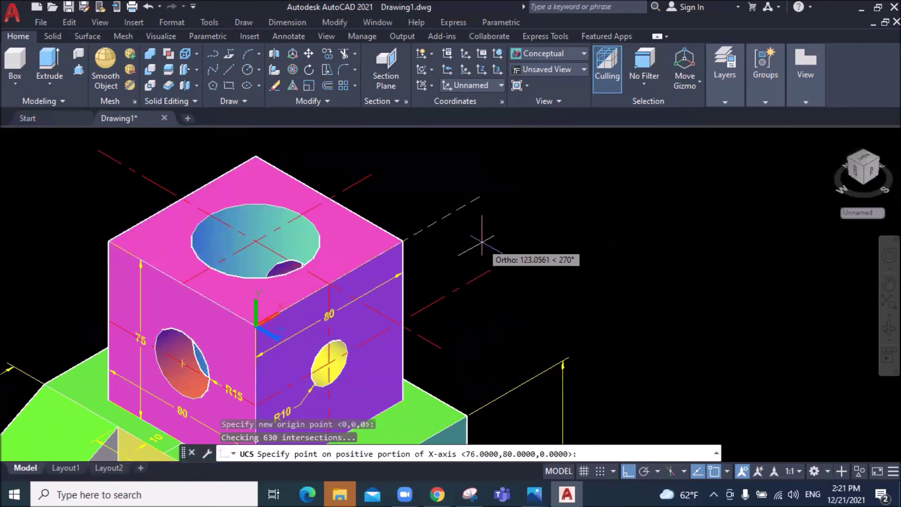
left_click(441, 242)
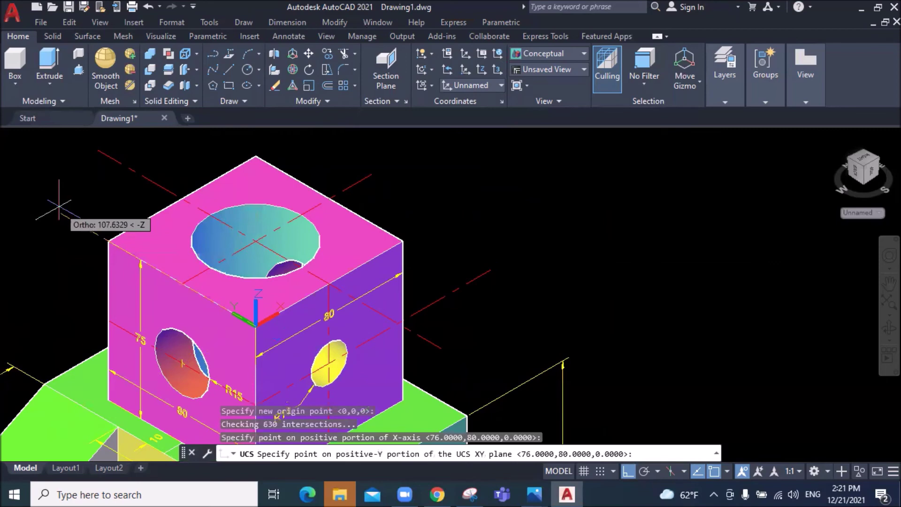
key("Return")
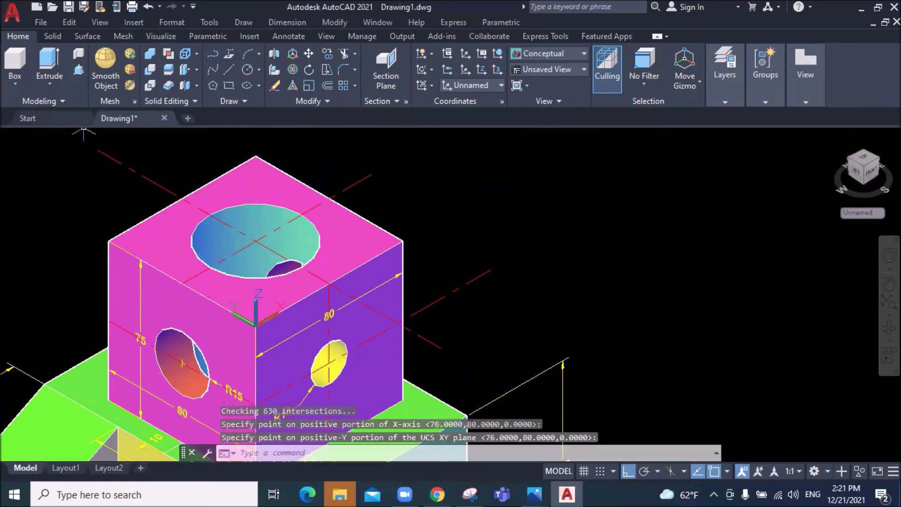
scroll(392, 191, "up", 3)
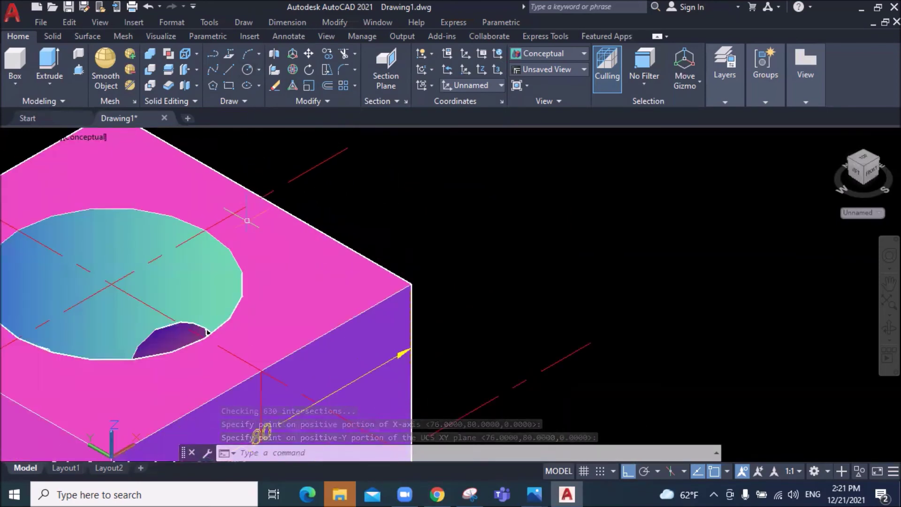
scroll(323, 244, "down", 3)
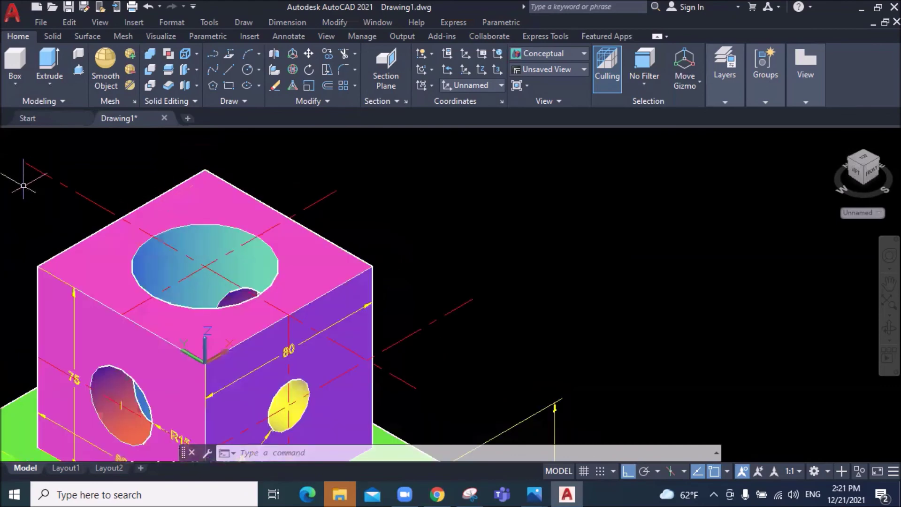
scroll(72, 271, "down", 2)
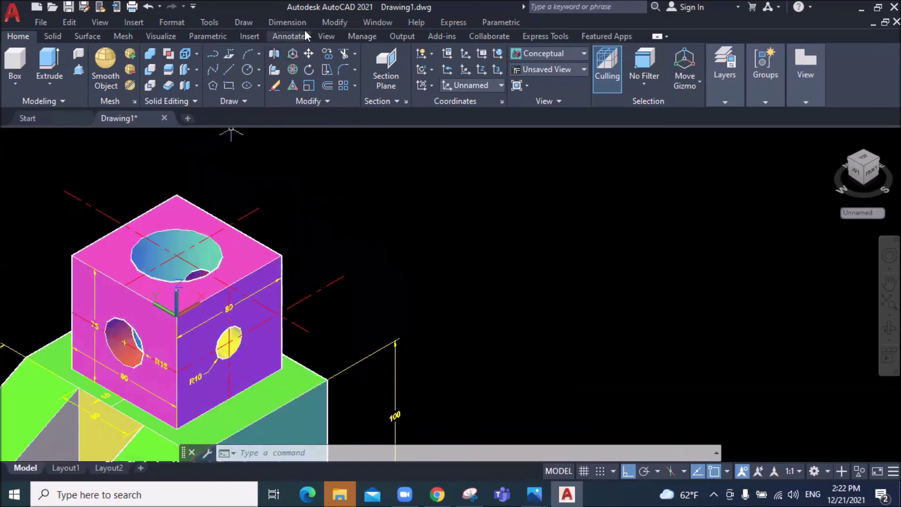
Add a Ø50 diameter dimension to the cube's top-face hole, placed above the cube.
left_click(287, 22)
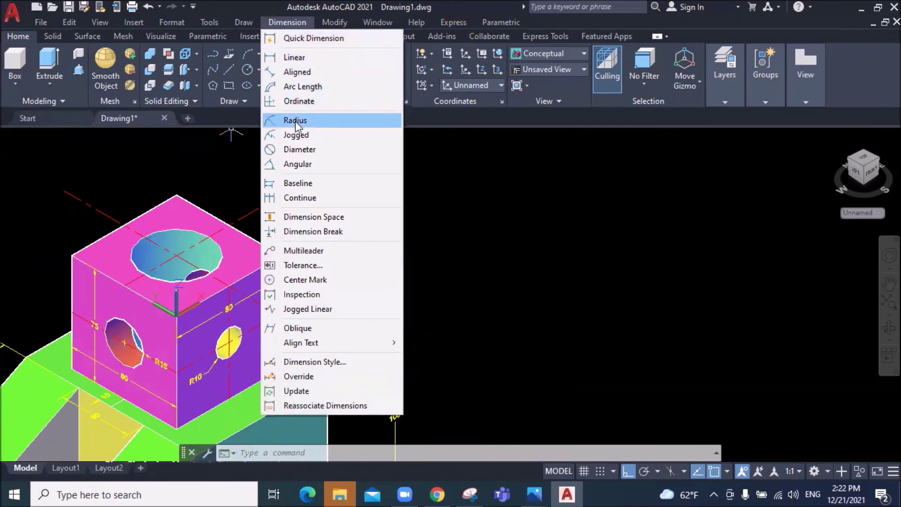
left_click(298, 149)
scroll(228, 235, "up", 1)
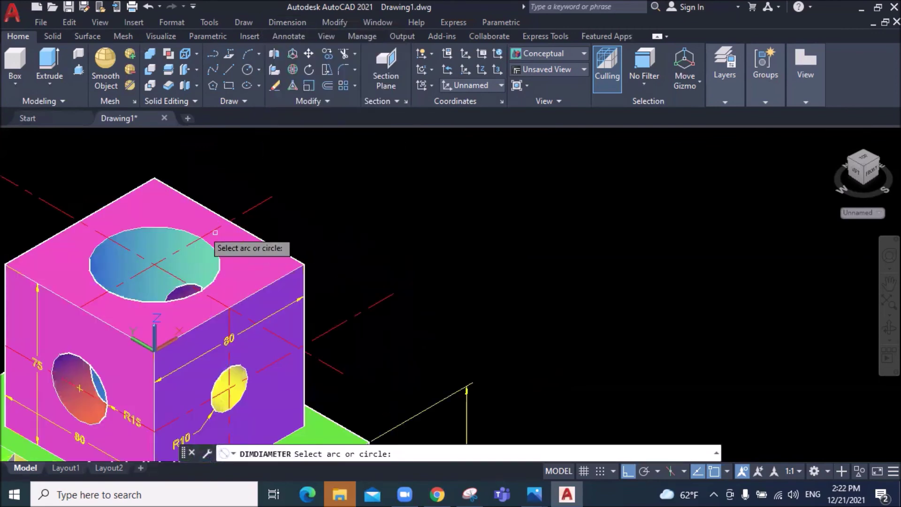
scroll(187, 232, "up", 1)
left_click(183, 232)
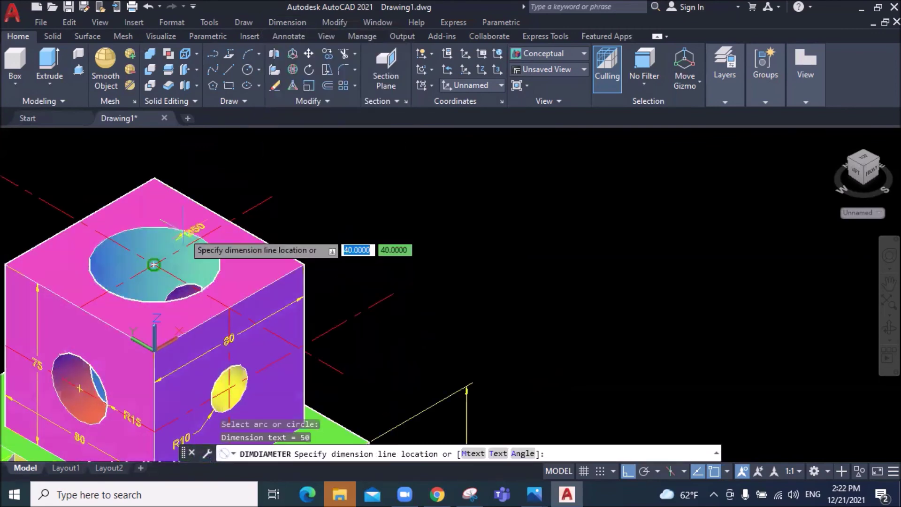
left_click(162, 195)
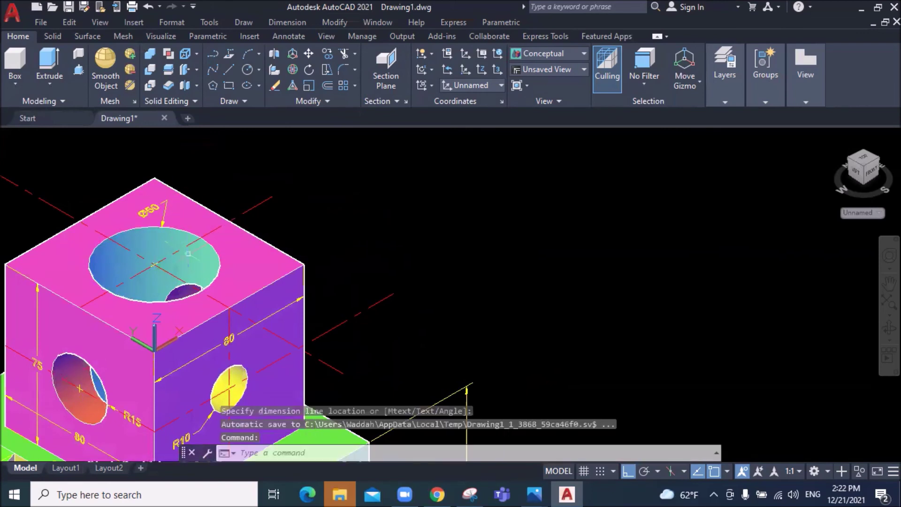
scroll(281, 282, "down", 2)
scroll(302, 313, "down", 2)
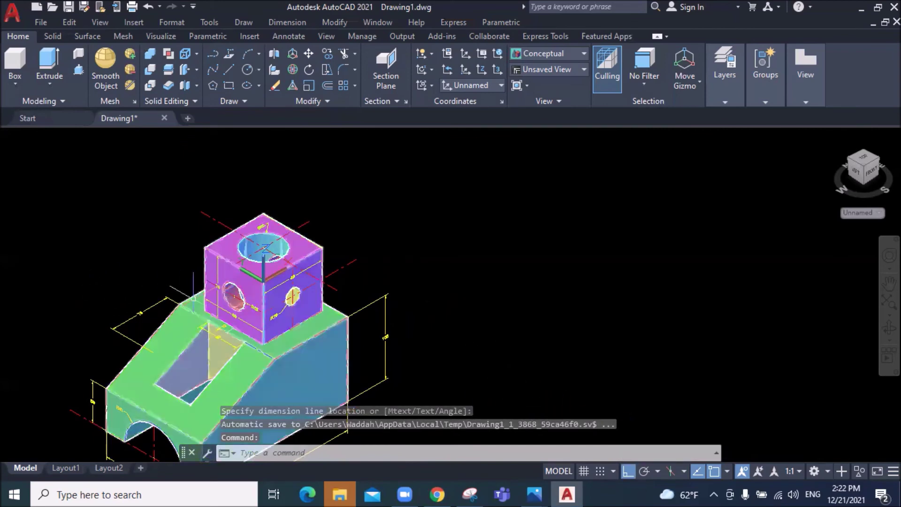
scroll(193, 298, "down", 1)
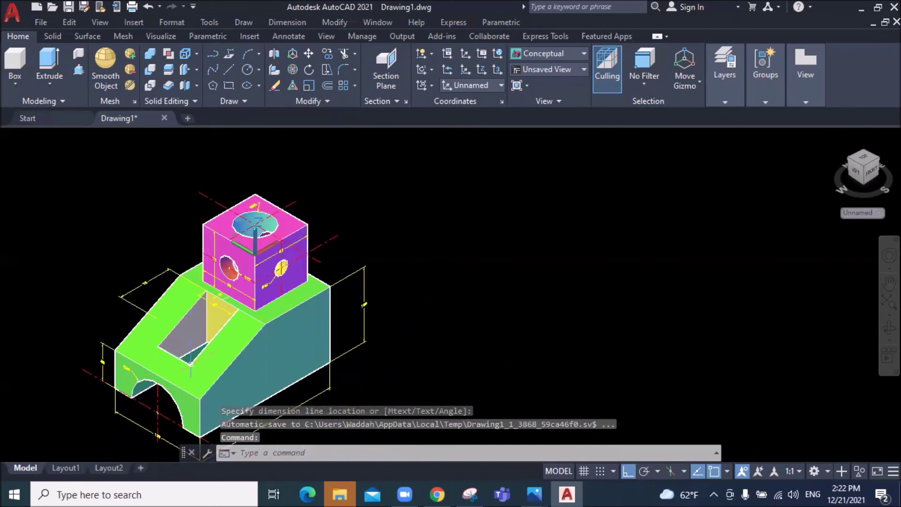
scroll(107, 338, "up", 2)
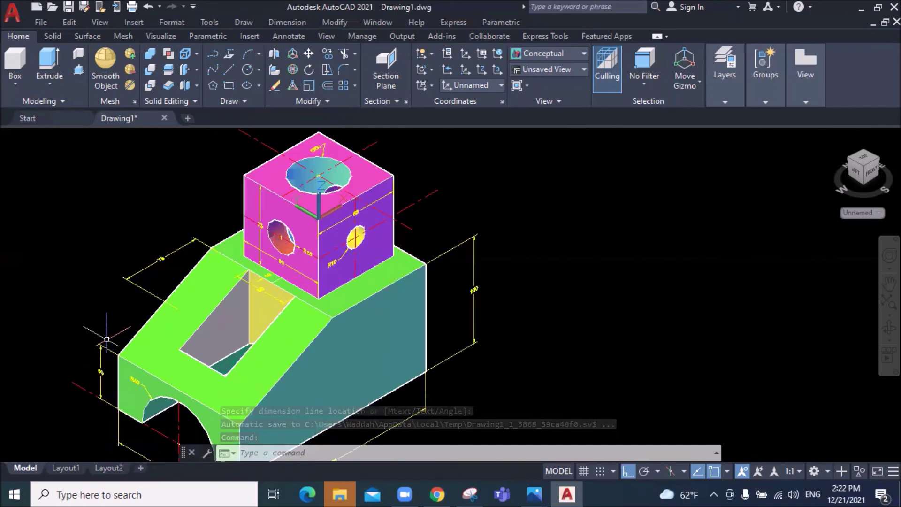
scroll(107, 339, "down", 2)
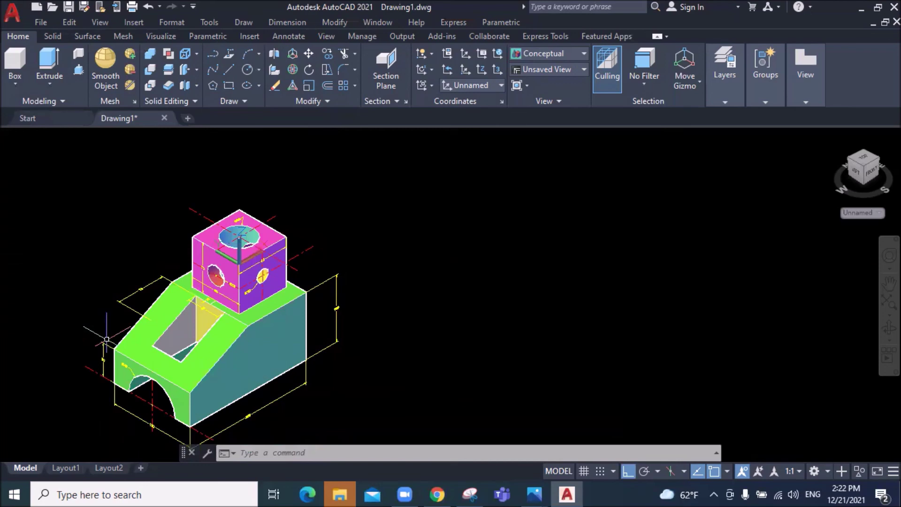
Check the Front view on the ViewCube, then return to the top-left-front isometric view.
scroll(107, 339, "down", 5)
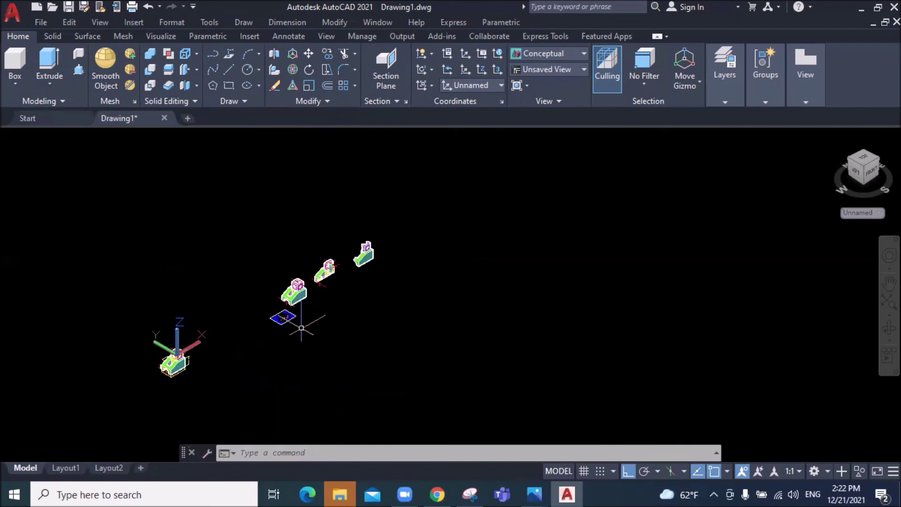
scroll(329, 291, "up", 2)
scroll(288, 257, "up", 3)
scroll(292, 205, "up", 3)
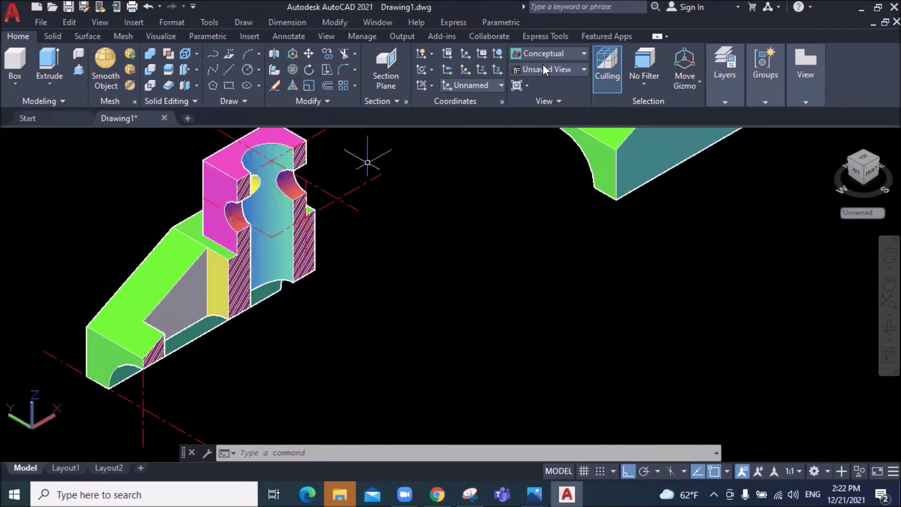
mouse_move(871, 175)
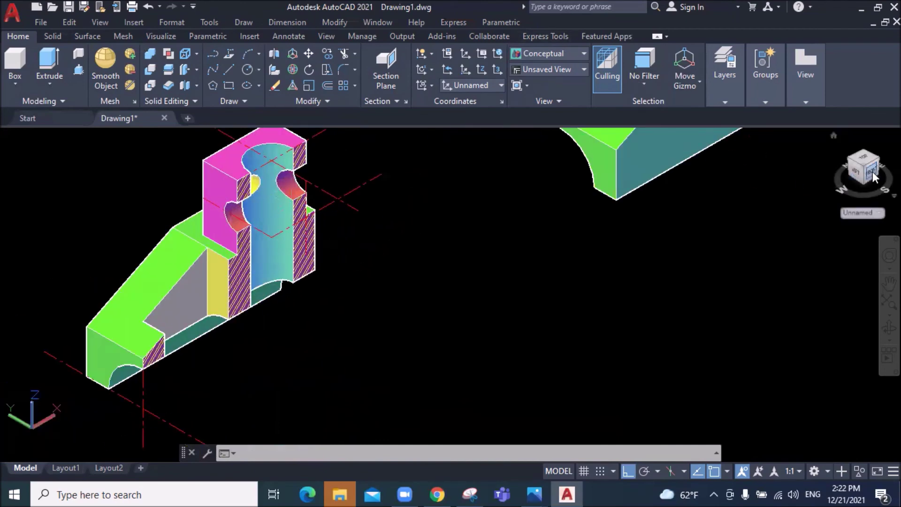
left_click(872, 173)
scroll(533, 297, "up", 3)
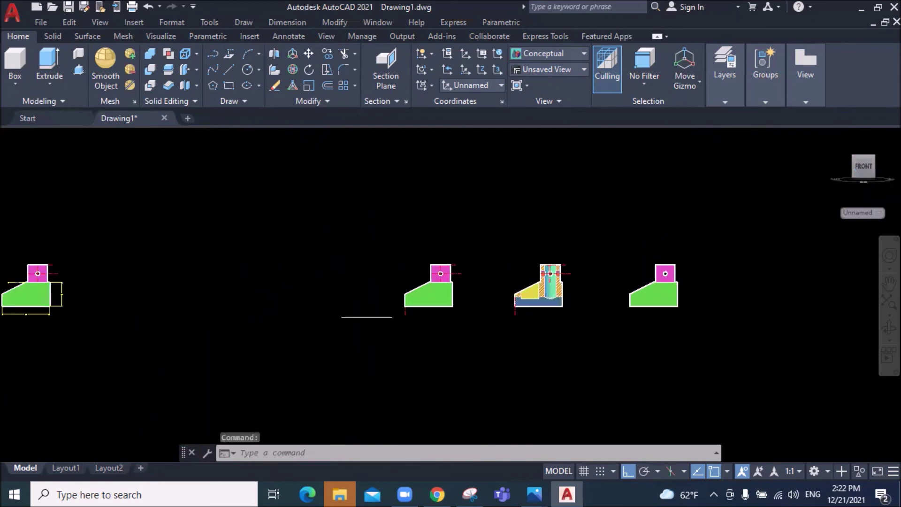
scroll(544, 297, "up", 10)
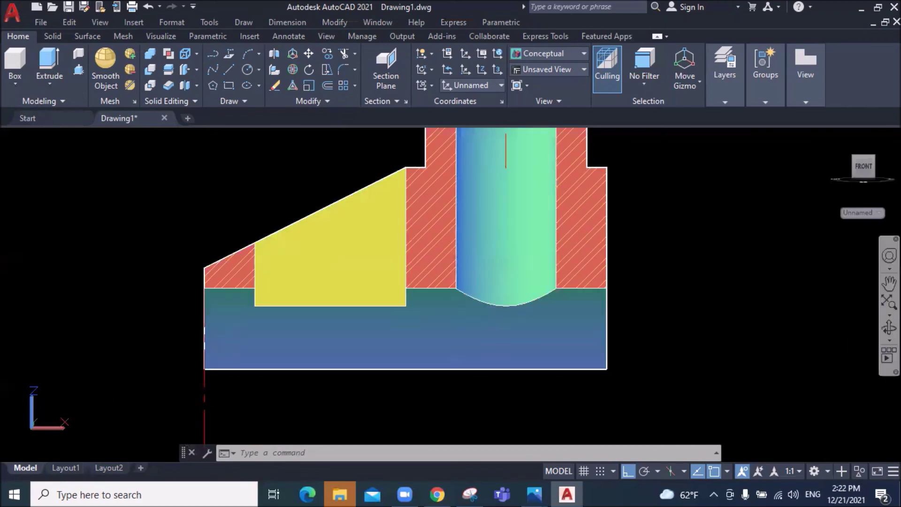
left_click(853, 177)
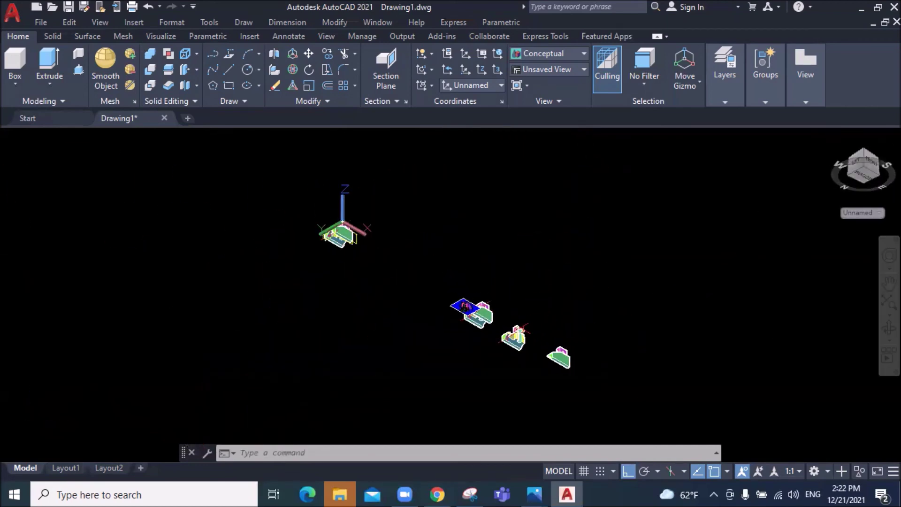
left_click(866, 150)
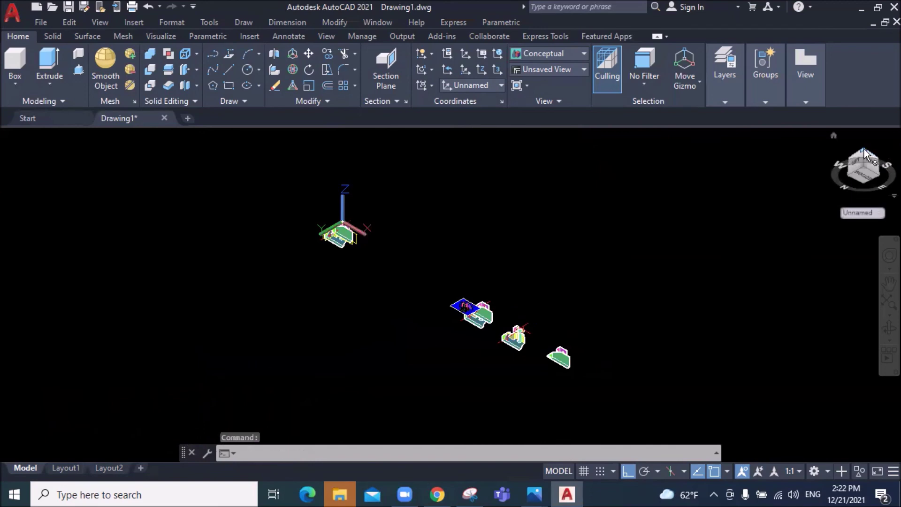
Expand the Layers panel showing Dim as current layer and 50% locked-layer fading.
scroll(311, 375, "up", 5)
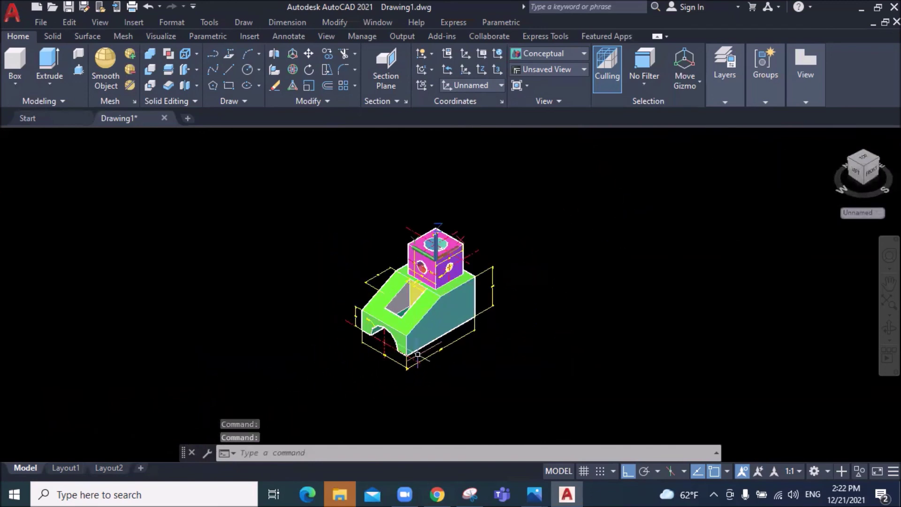
scroll(418, 320, "up", 2)
scroll(403, 290, "up", 2)
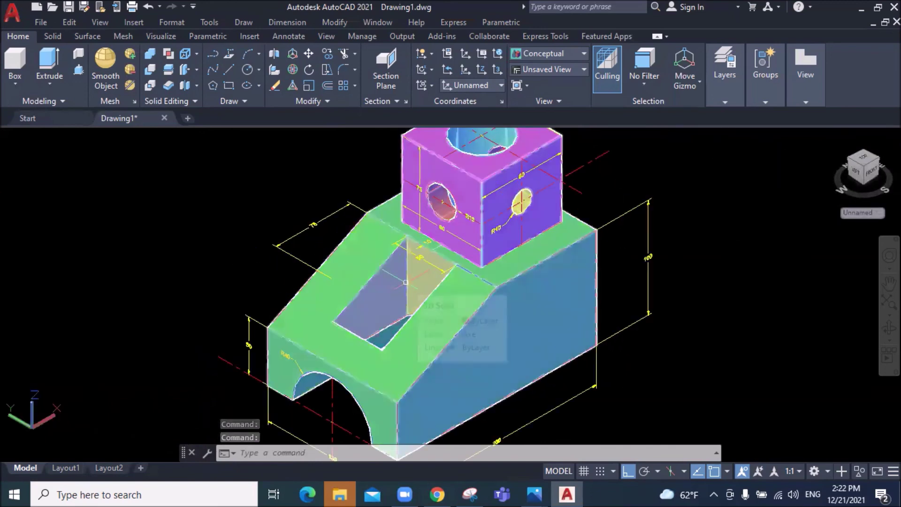
scroll(406, 282, "down", 1)
scroll(406, 282, "down", 2)
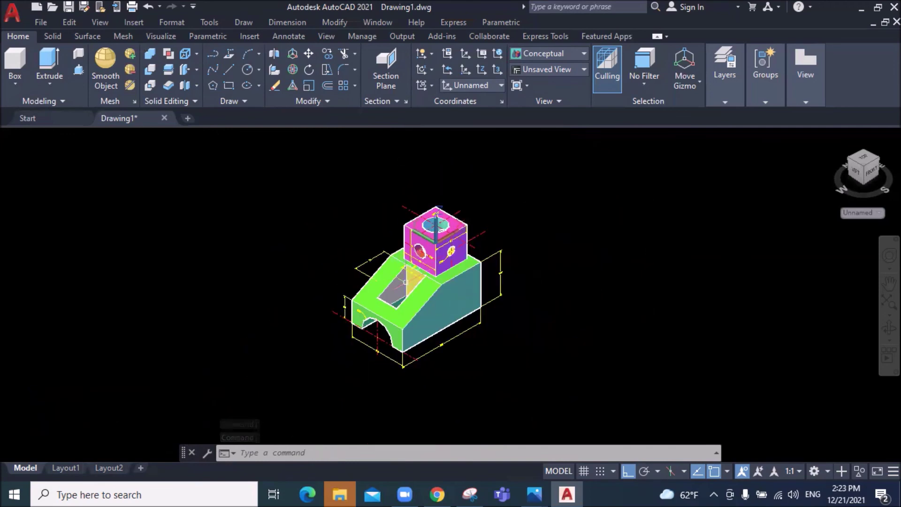
scroll(405, 282, "up", 2)
scroll(405, 276, "up", 2)
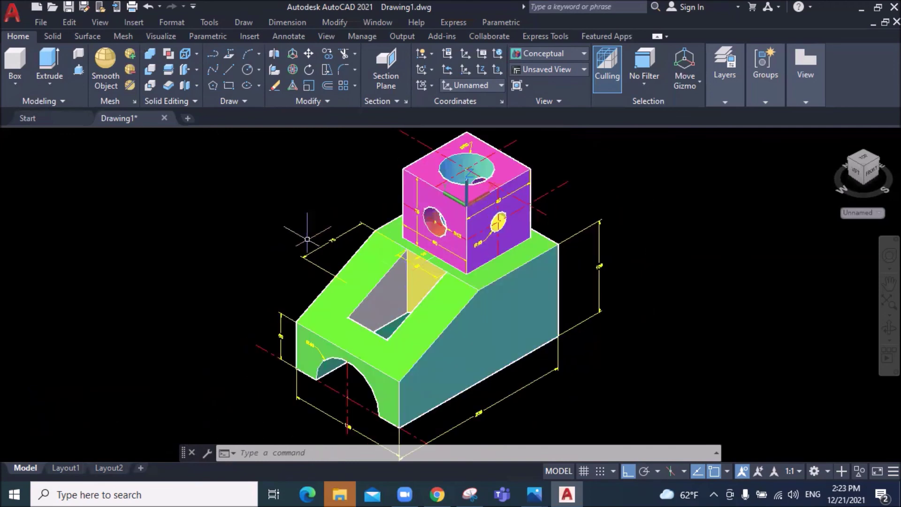
left_click(725, 102)
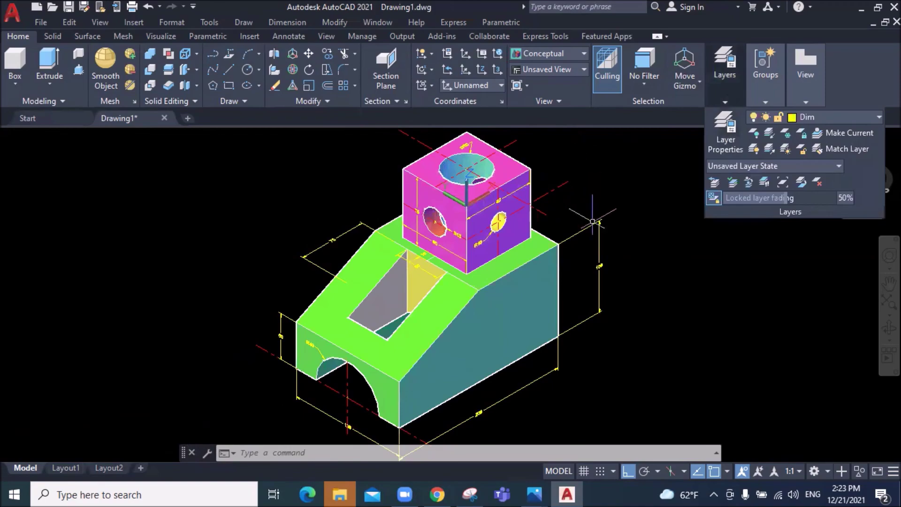